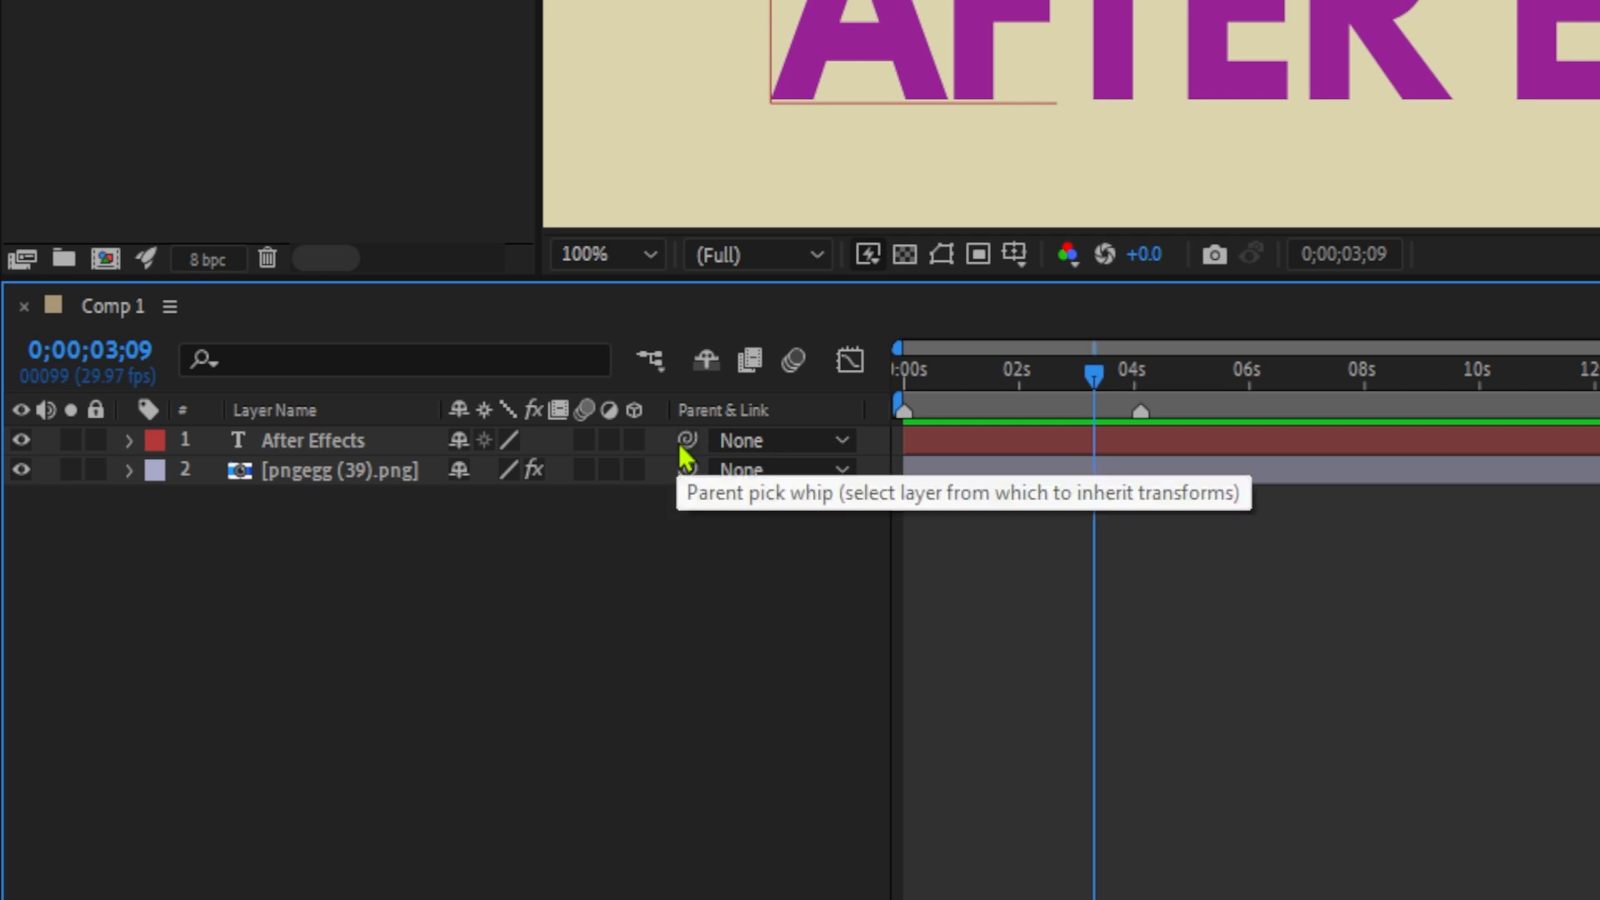
Parent the After Effects text layer to the pngegg (39).png layer using the parent pick whip.
left_click_drag(686, 443, 266, 664)
left_click_drag(672, 454, 520, 585)
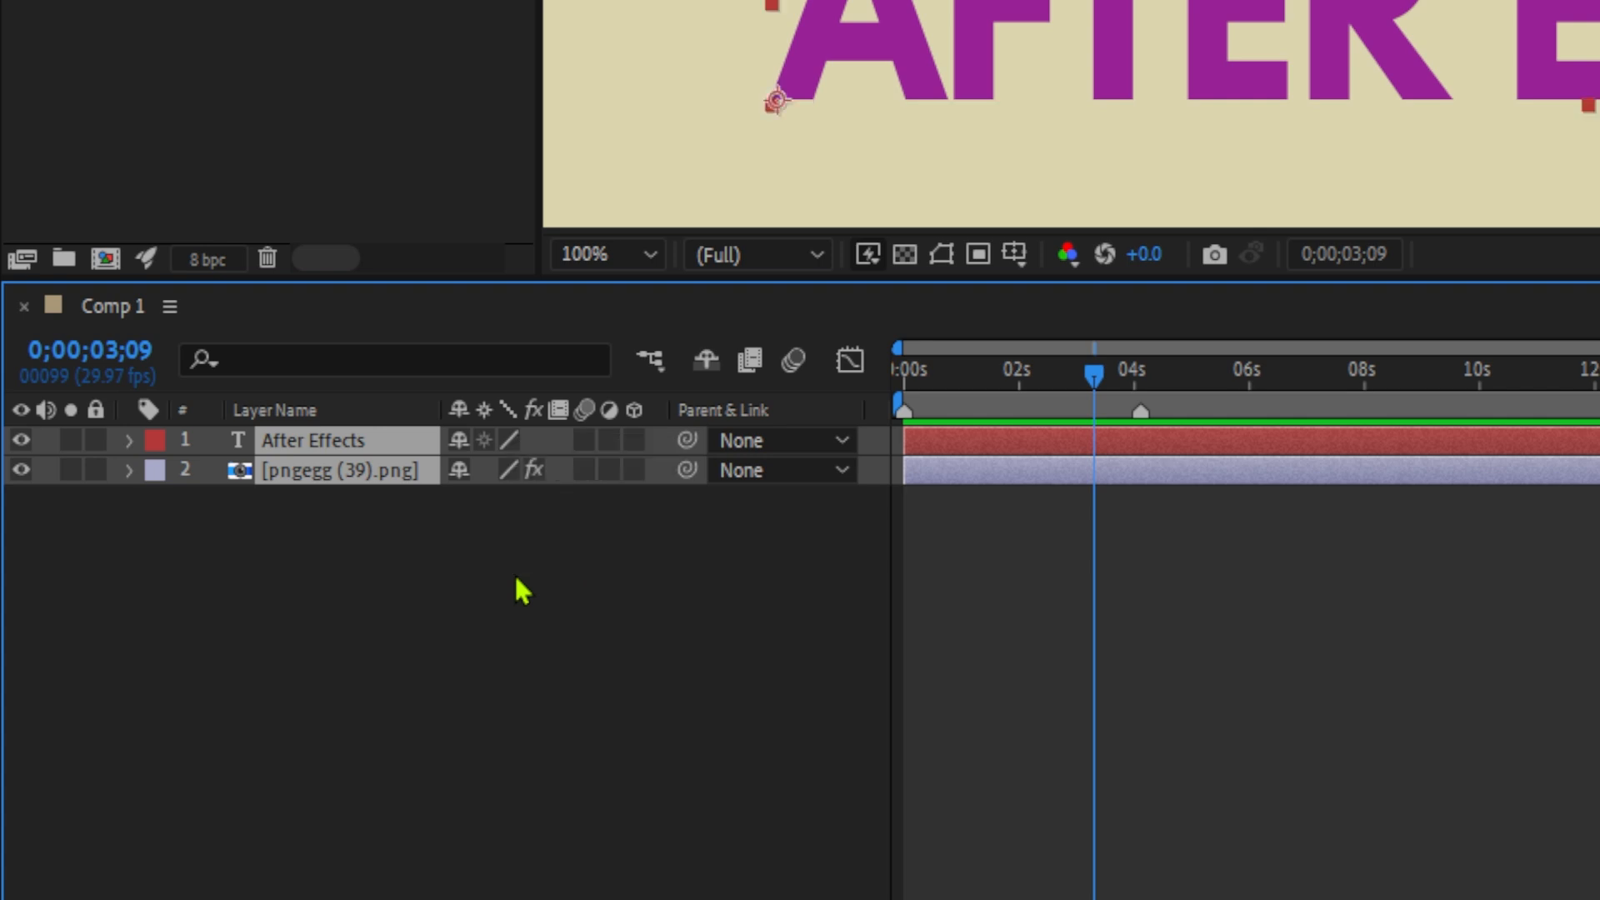
left_click(543, 560)
left_click_drag(687, 440, 441, 648)
left_click_drag(687, 440, 331, 494)
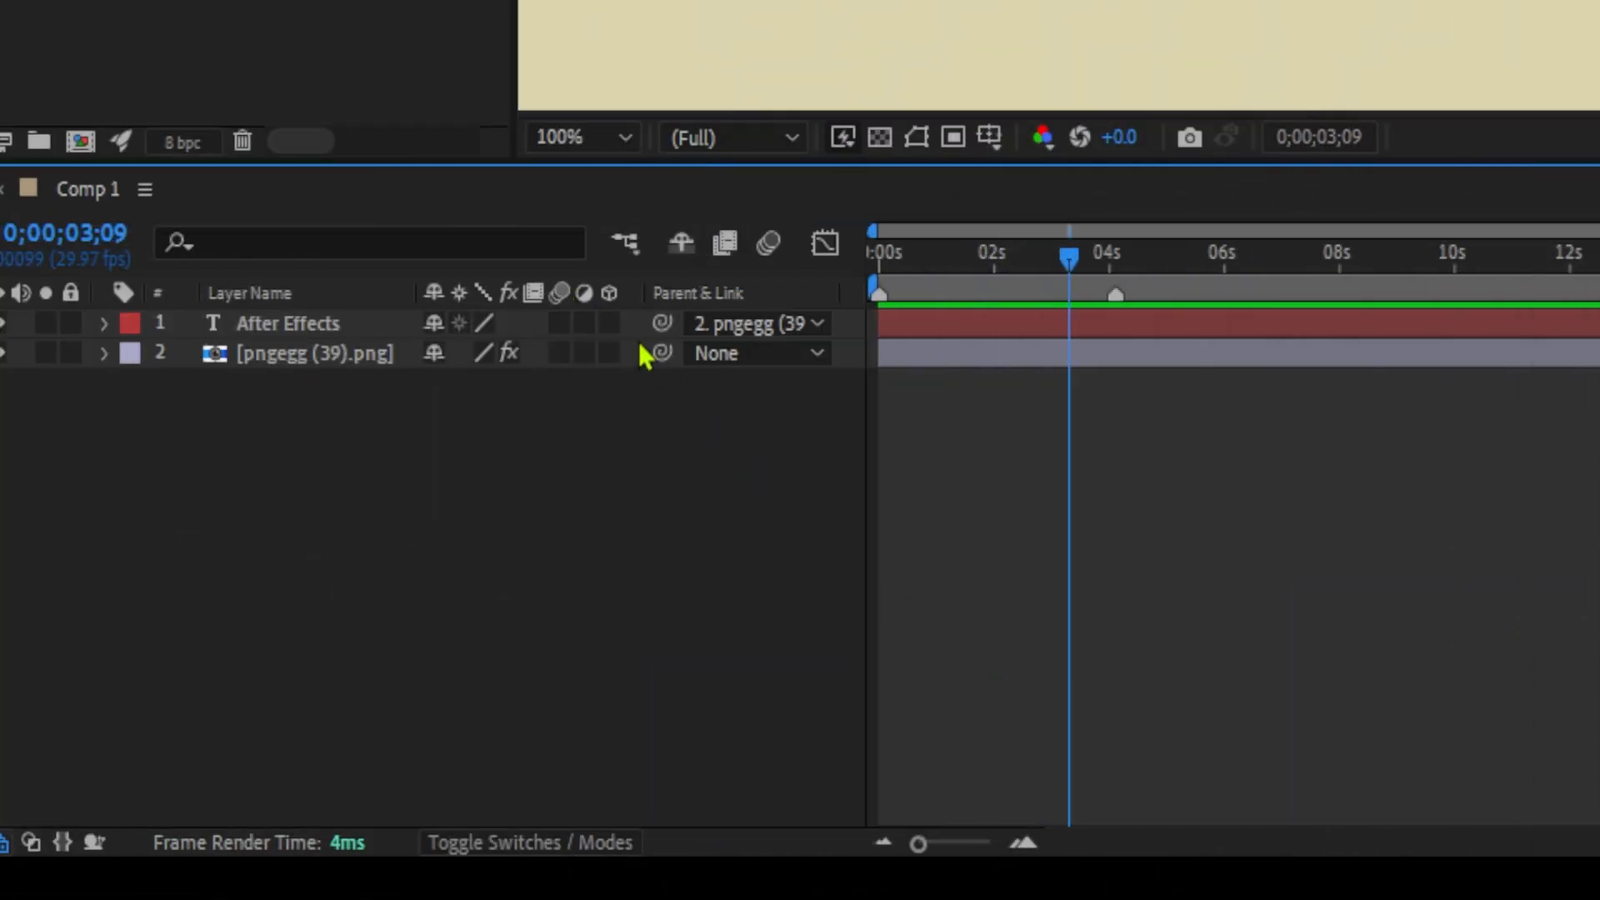
Review the text layer's available parents and the timeline's column options, including Parent & Link.
left_click(714, 327)
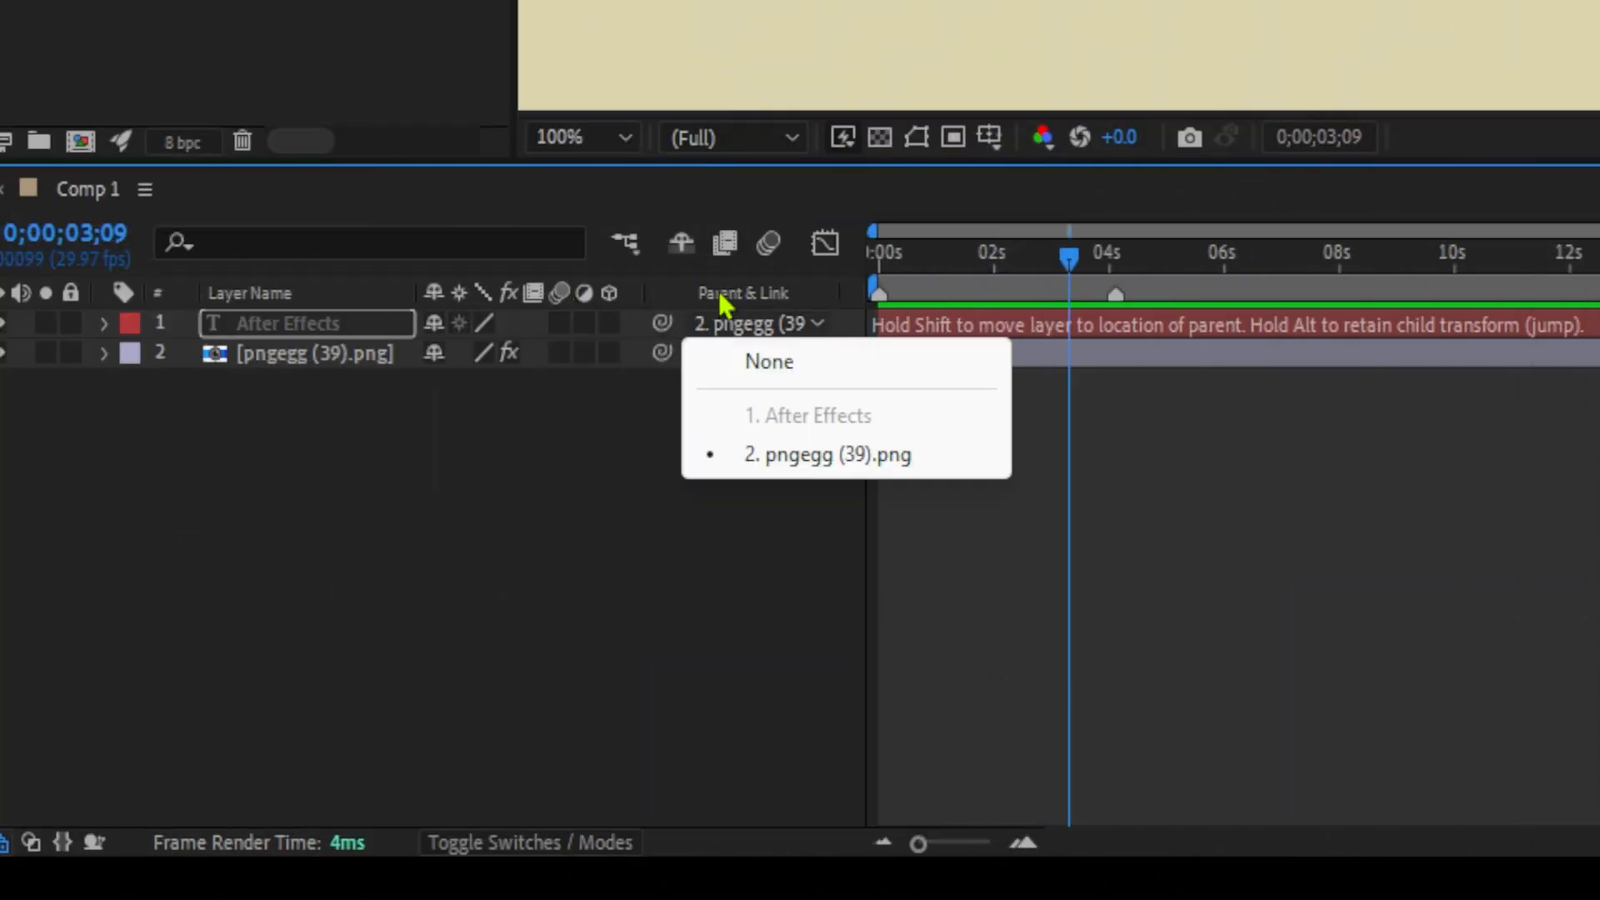
left_click(739, 302)
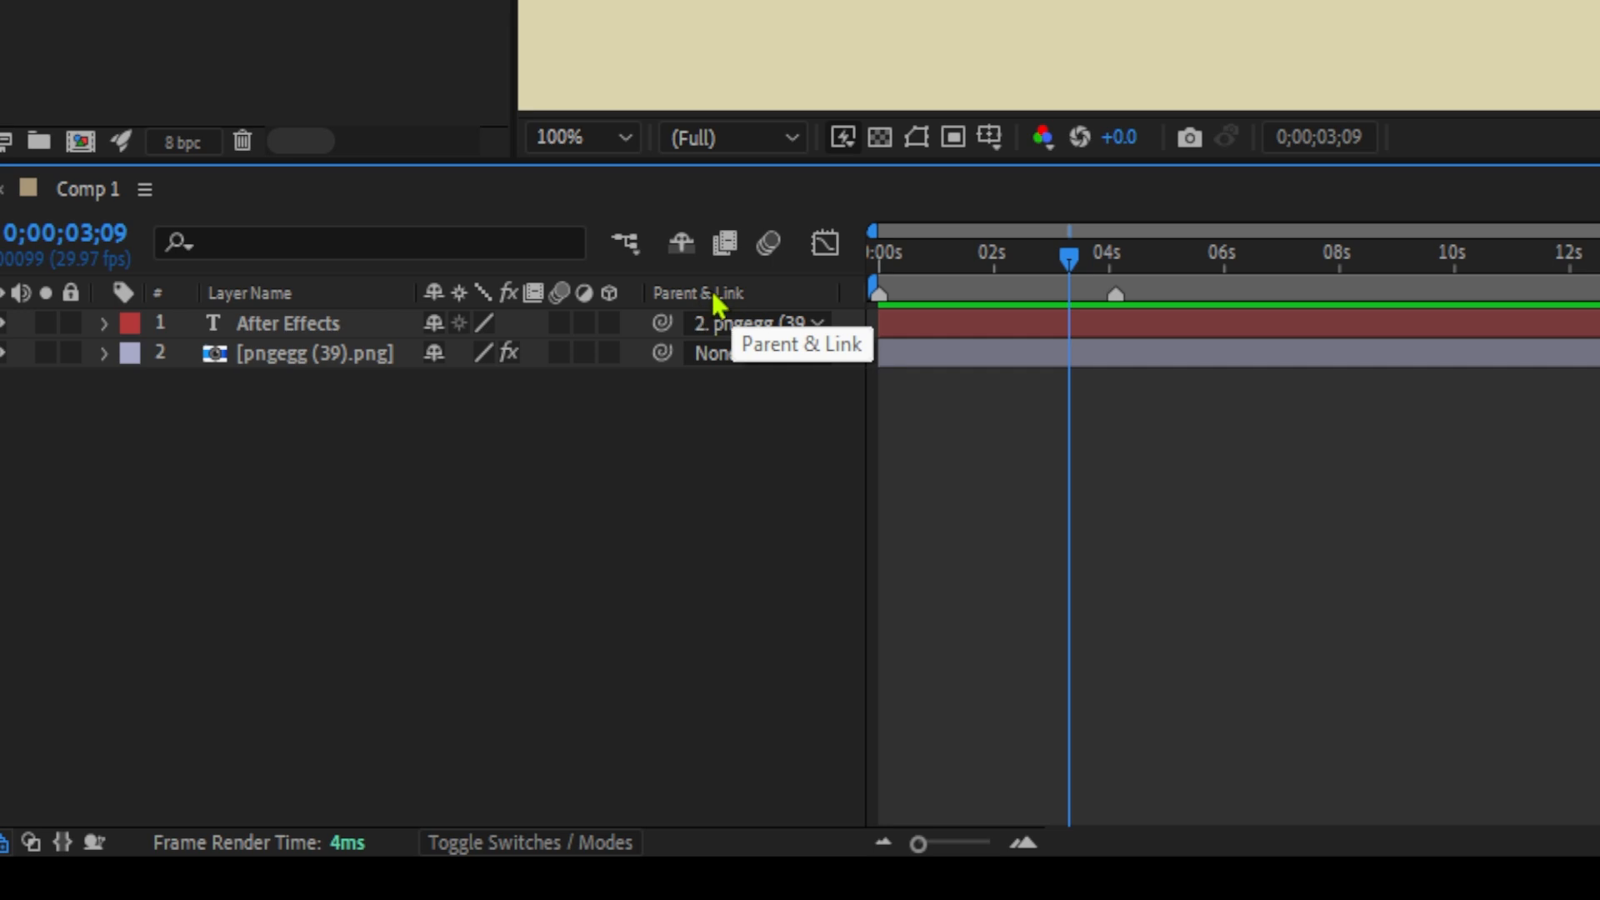
right_click(355, 288)
mouse_move(510, 417)
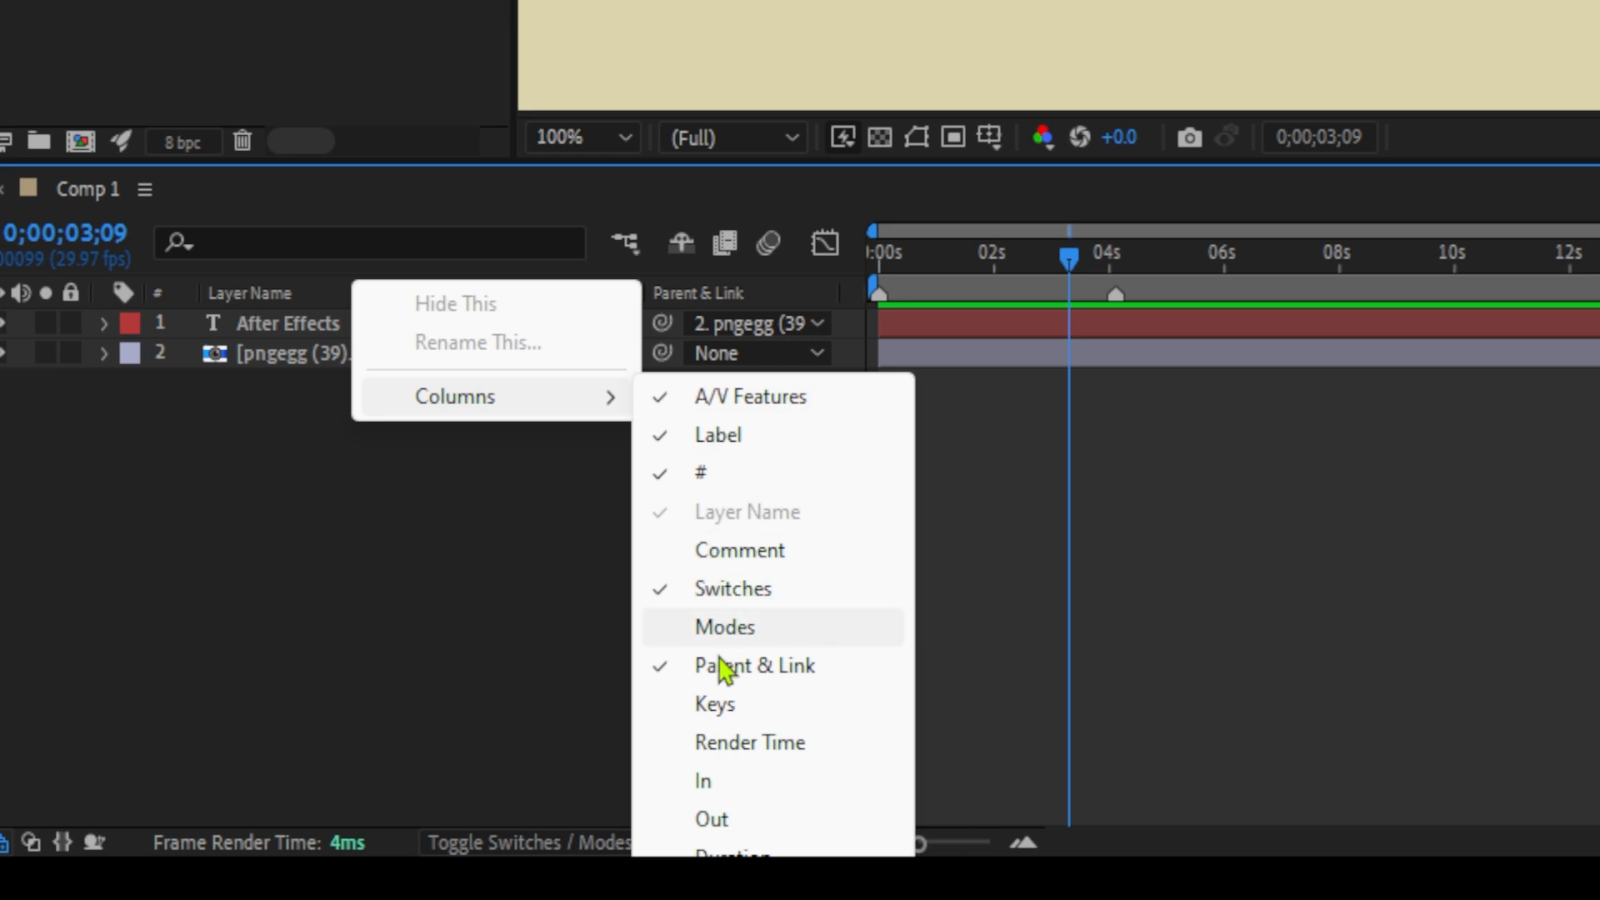
left_click(471, 625)
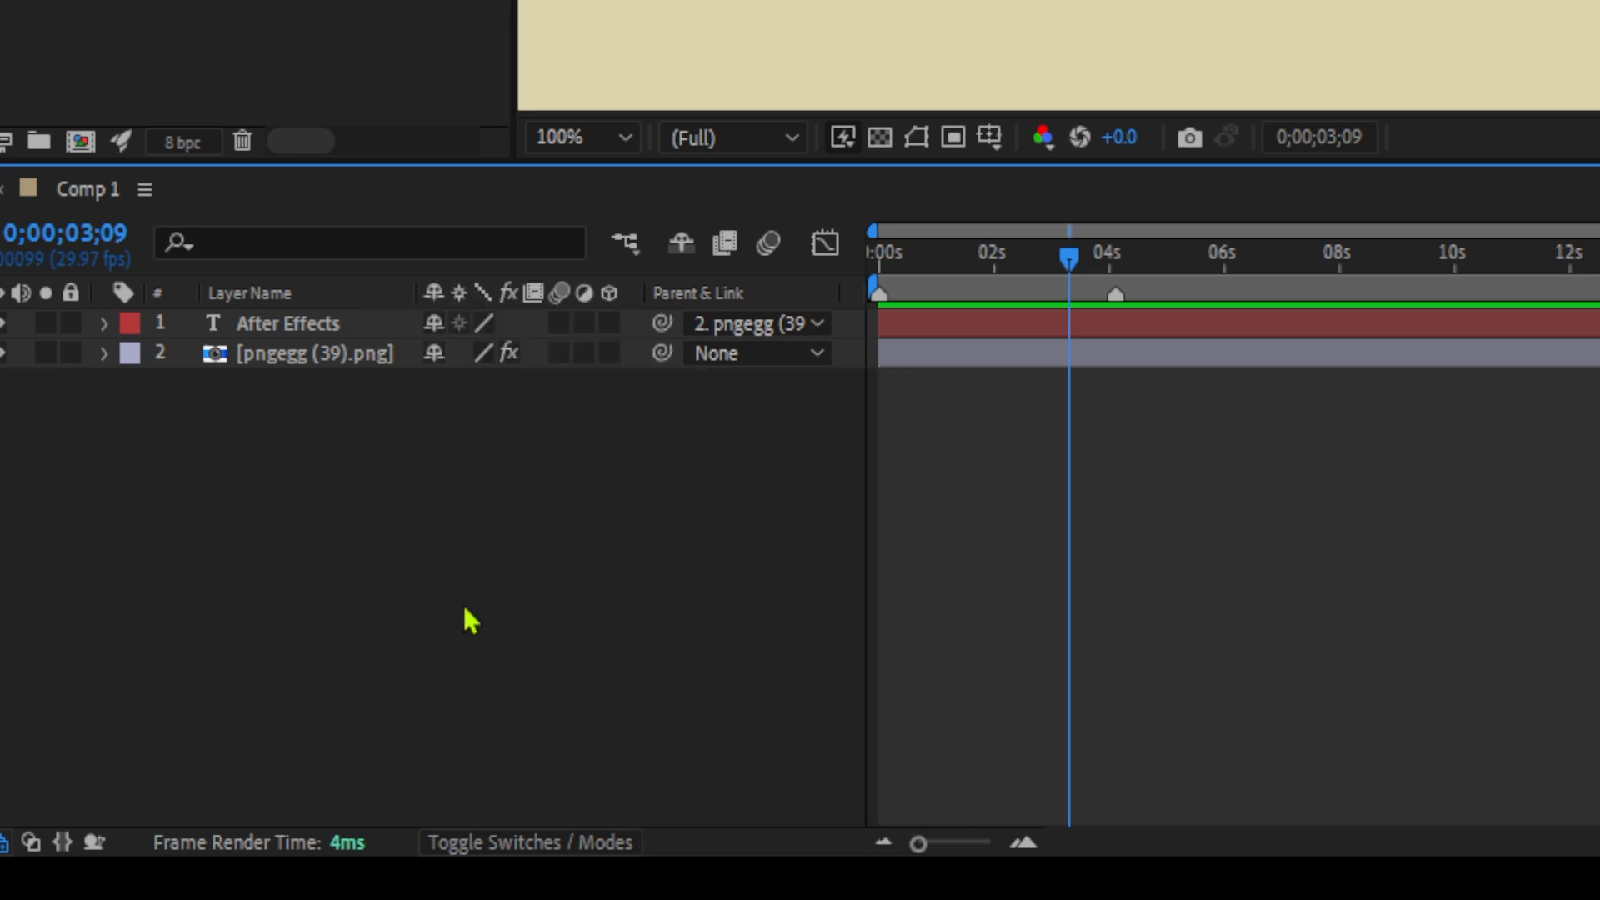
Reassign pngegg (39).png as the text layer's parent with the pick whip and inspect its parent choices.
left_click_drag(662, 325, 275, 361)
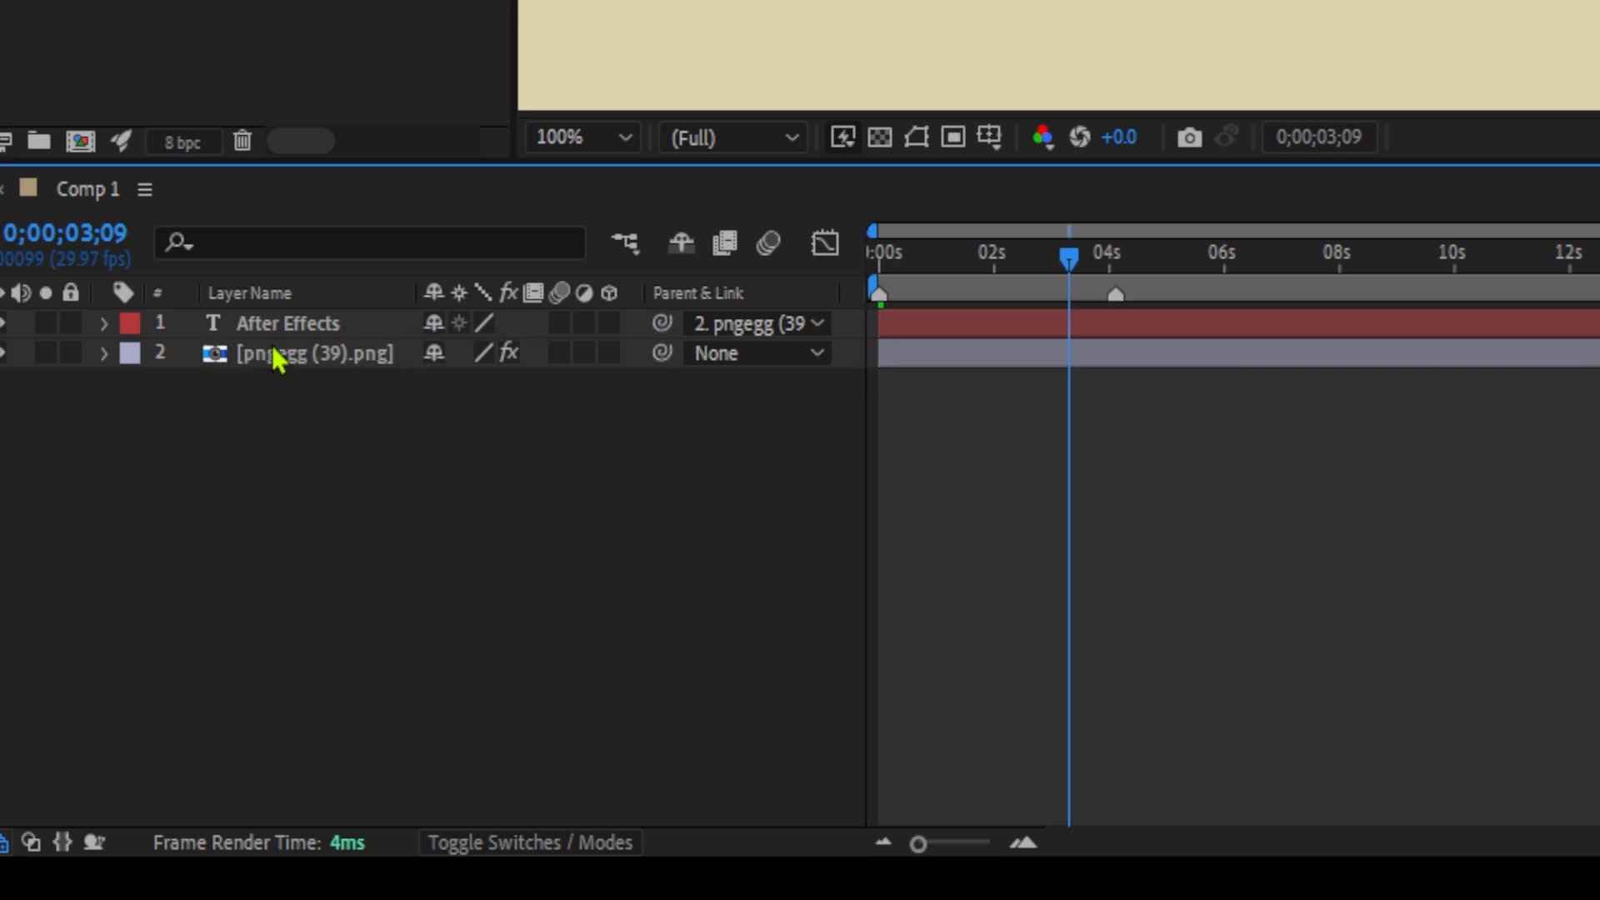
left_click(820, 330)
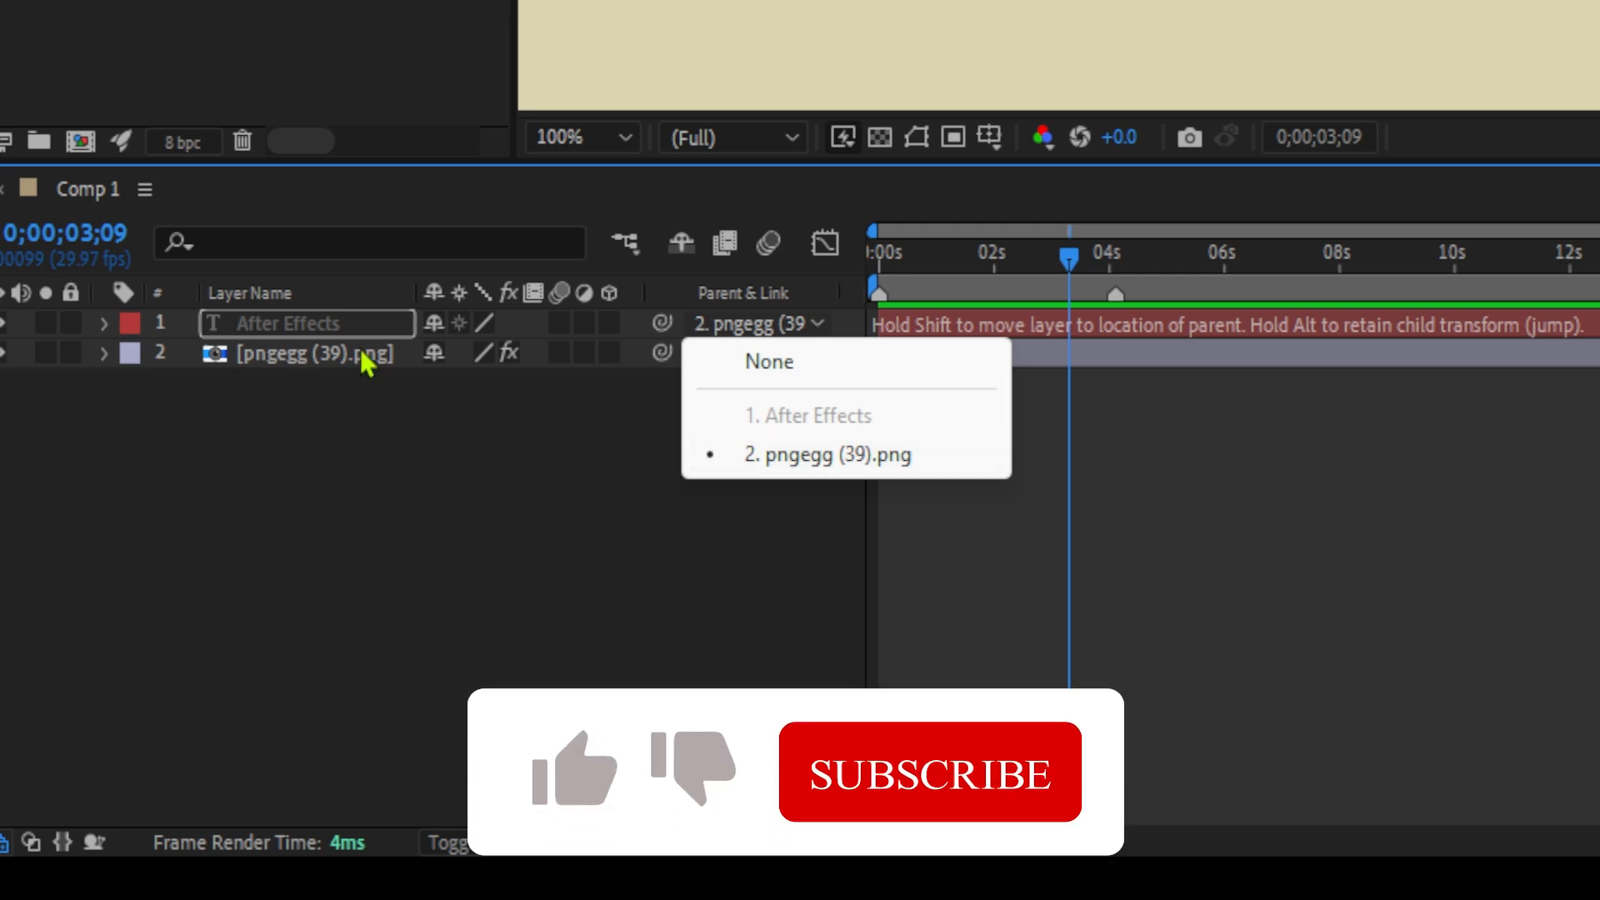
left_click(529, 450)
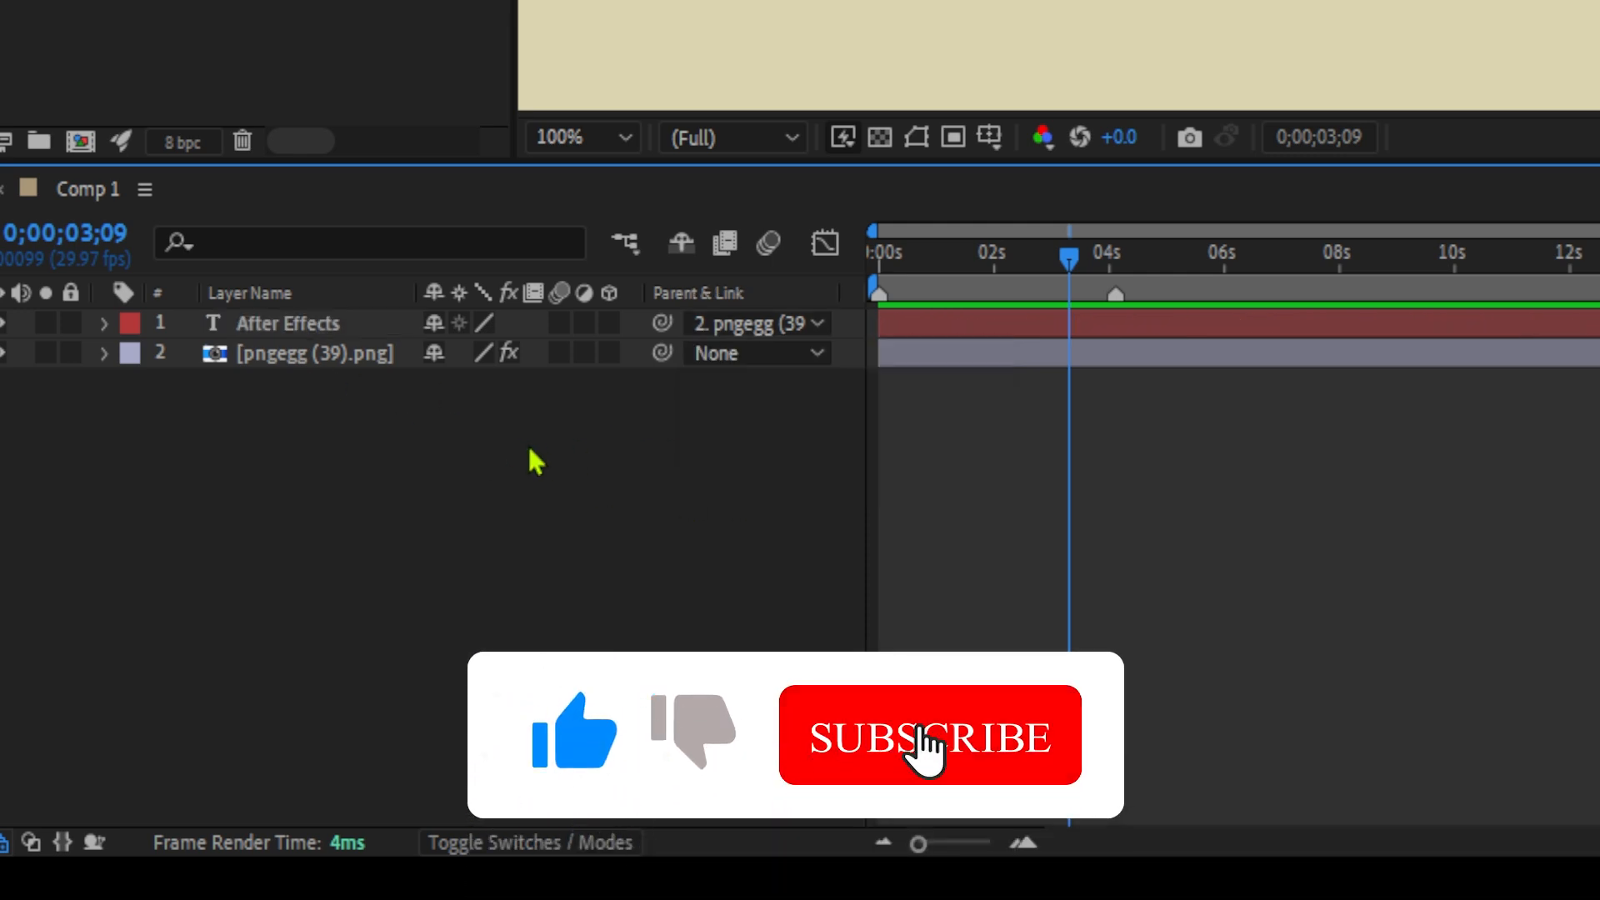
left_click(736, 328)
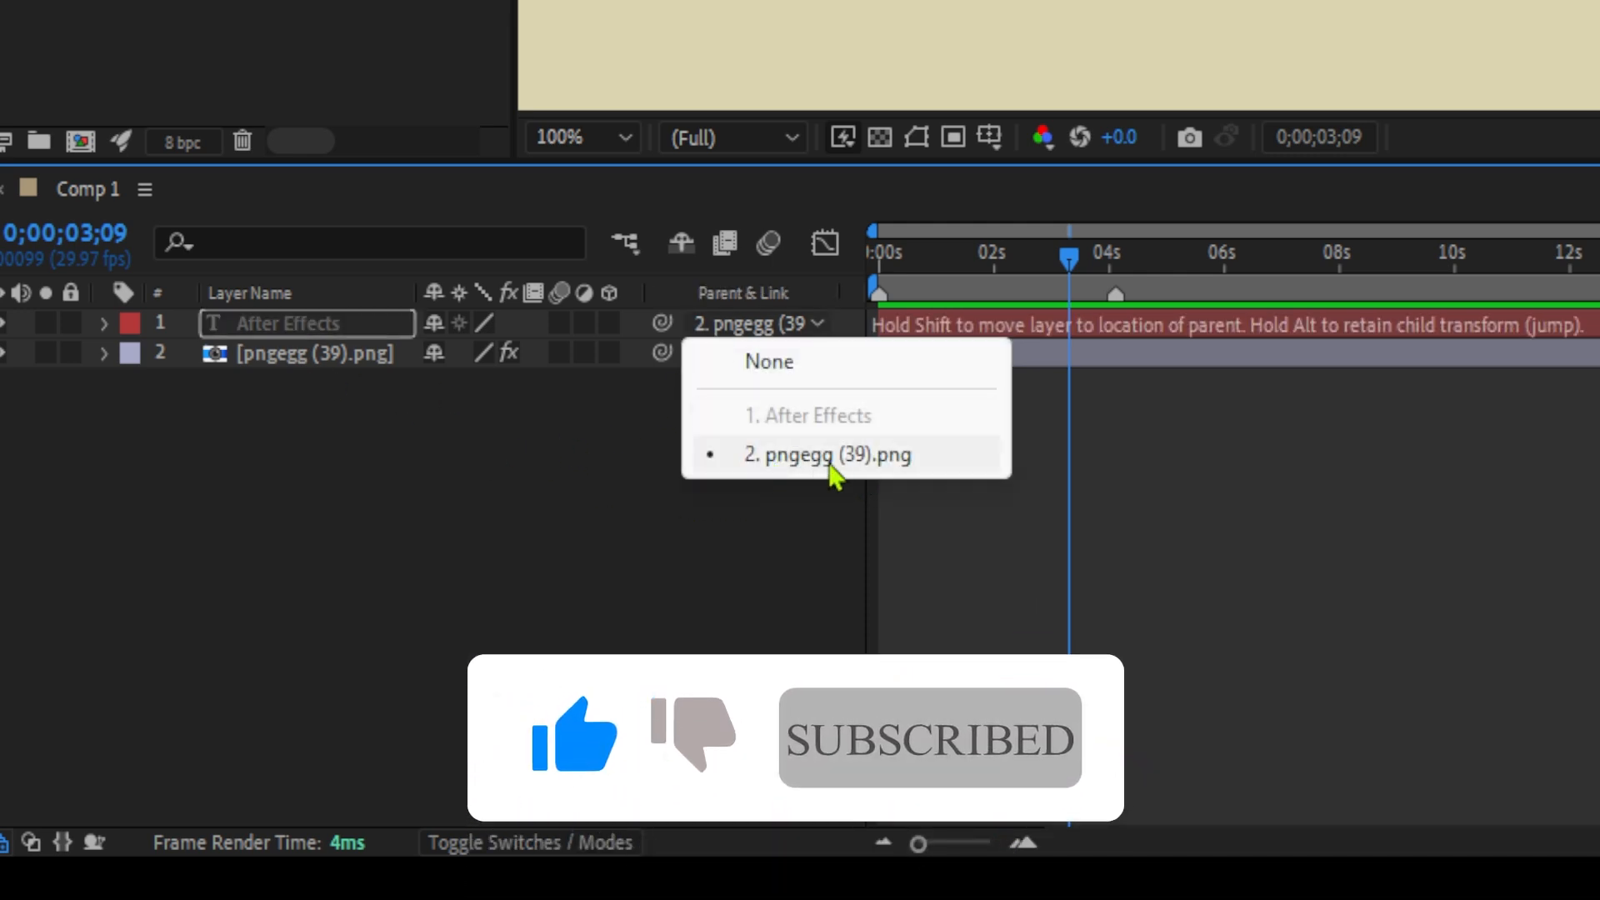
left_click(548, 454)
left_click_drag(1043, 254, 977, 291)
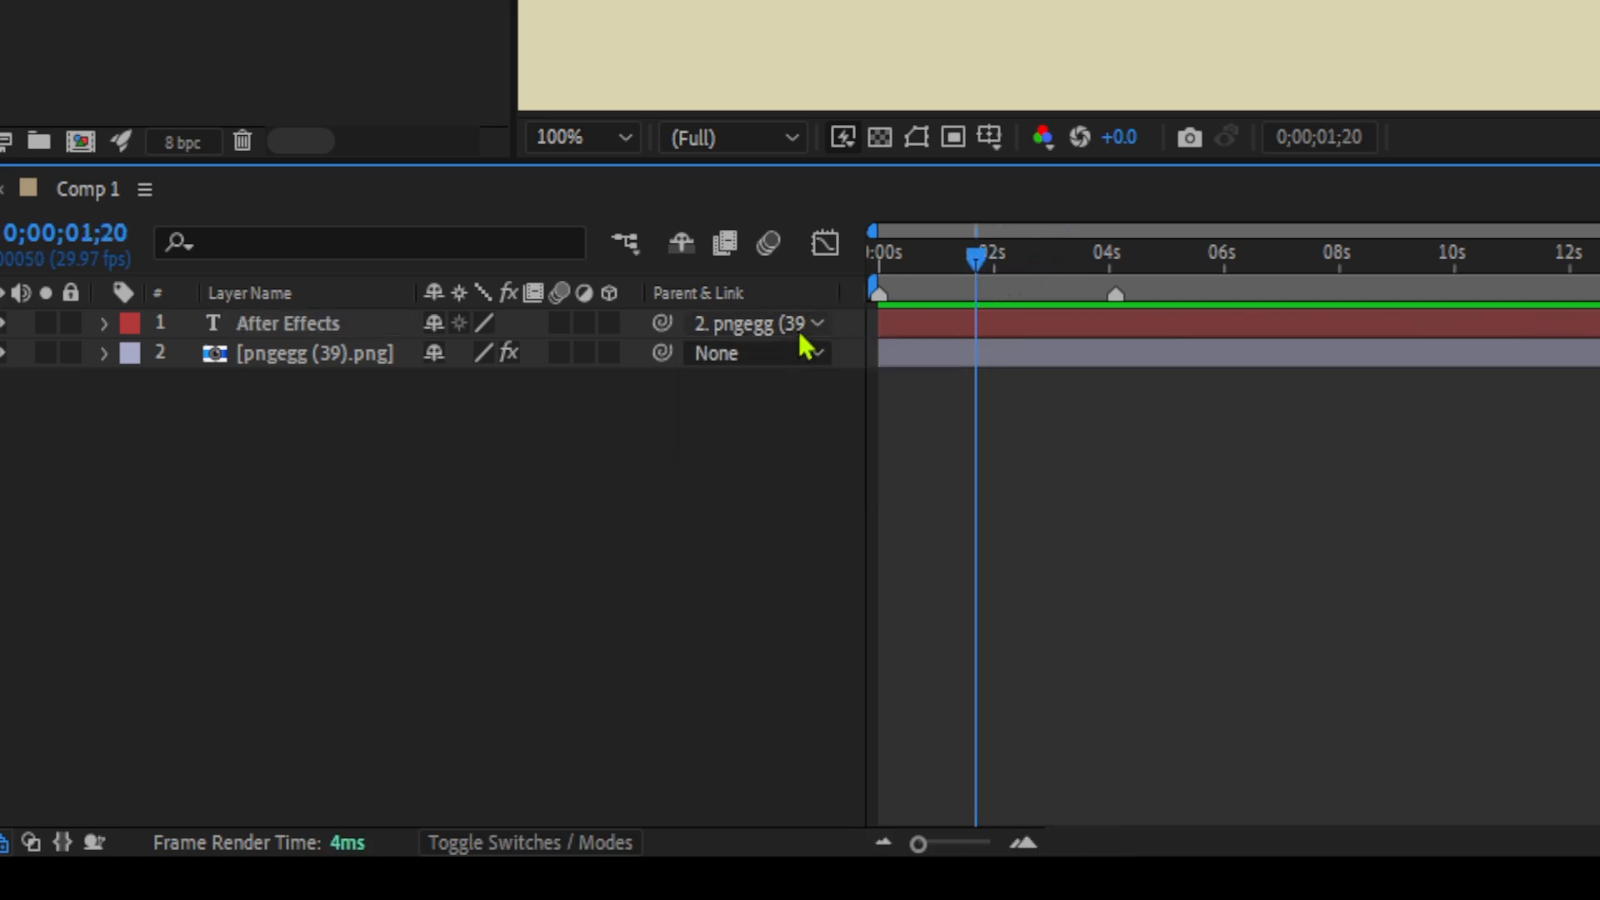
left_click(680, 258)
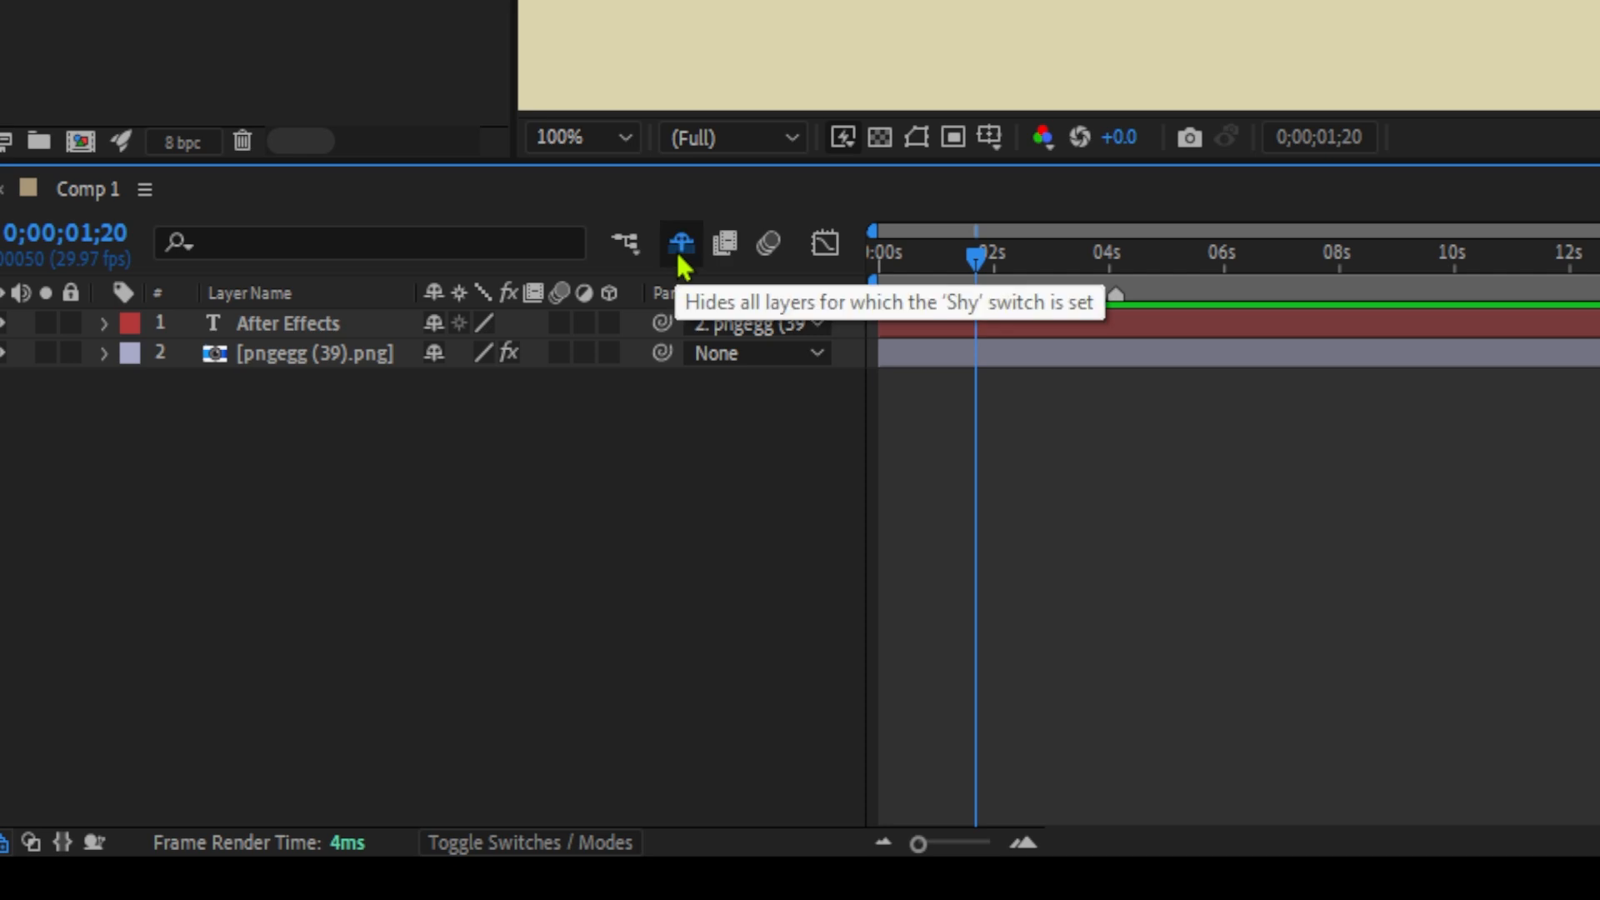
left_click(678, 249)
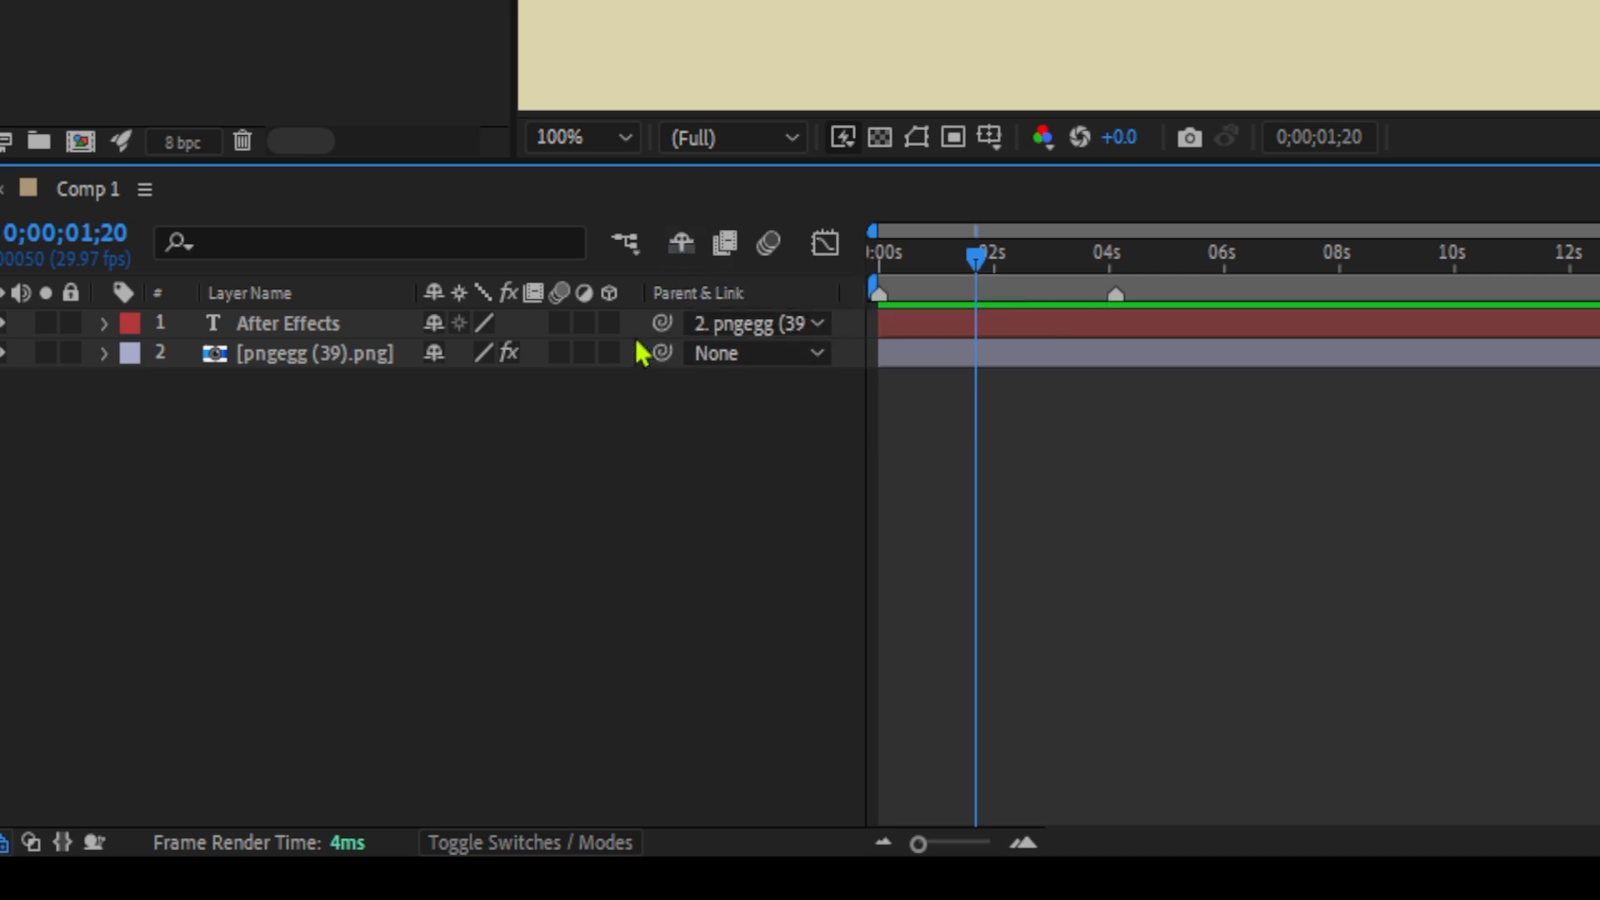
Link the After Effects text layer to the image layer below it again and check its selected parent.
left_click_drag(662, 323, 338, 366)
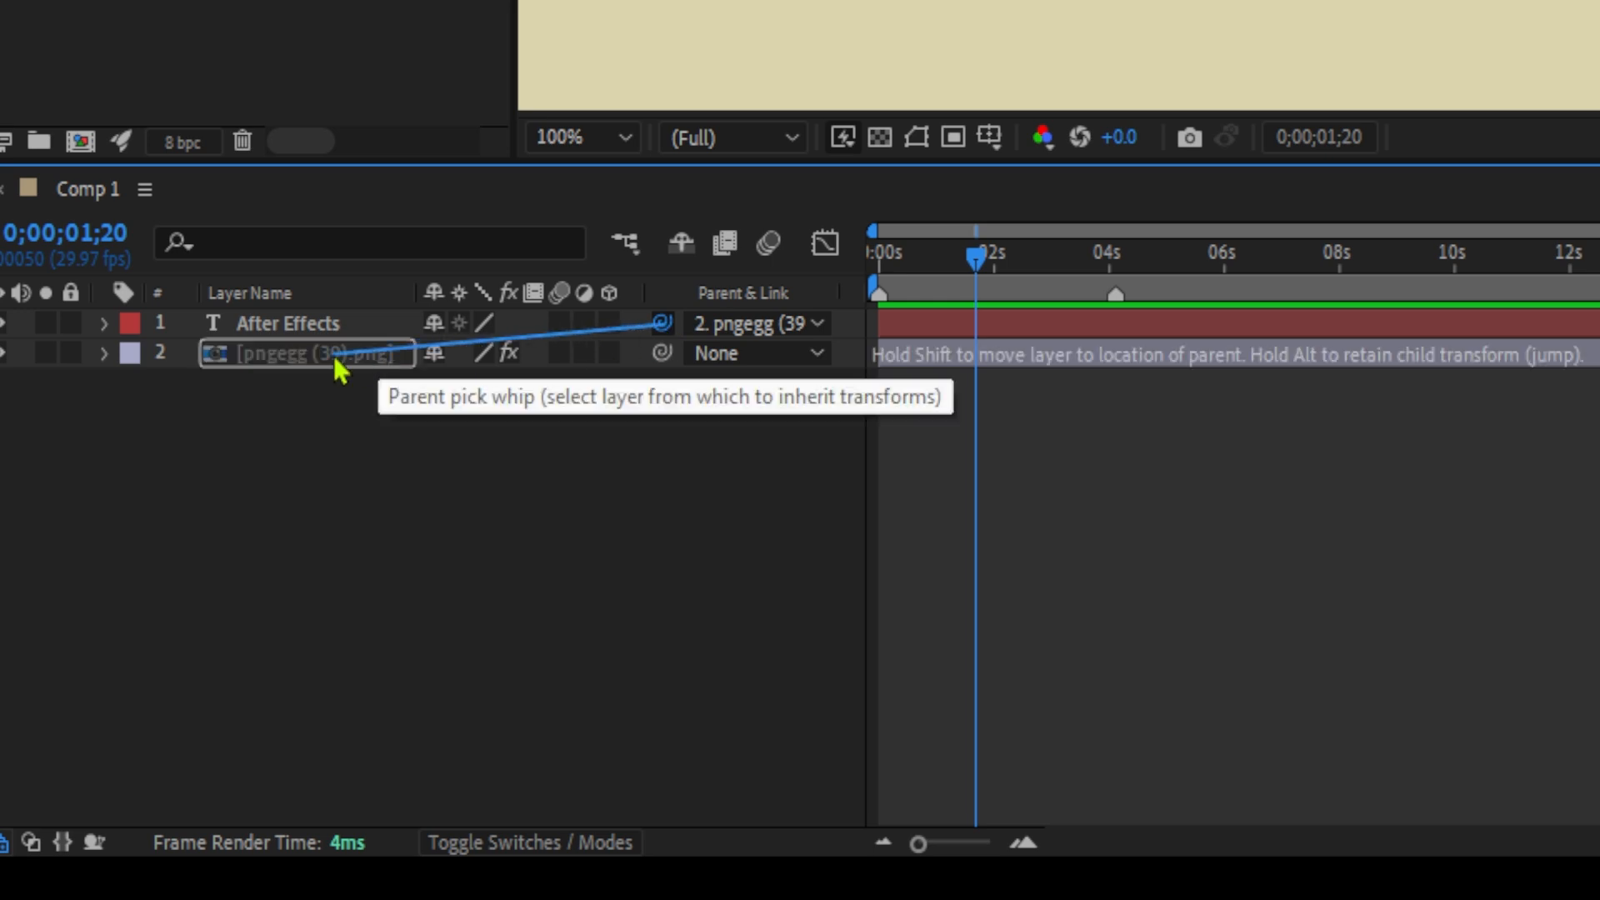
left_click_drag(338, 366, 337, 367)
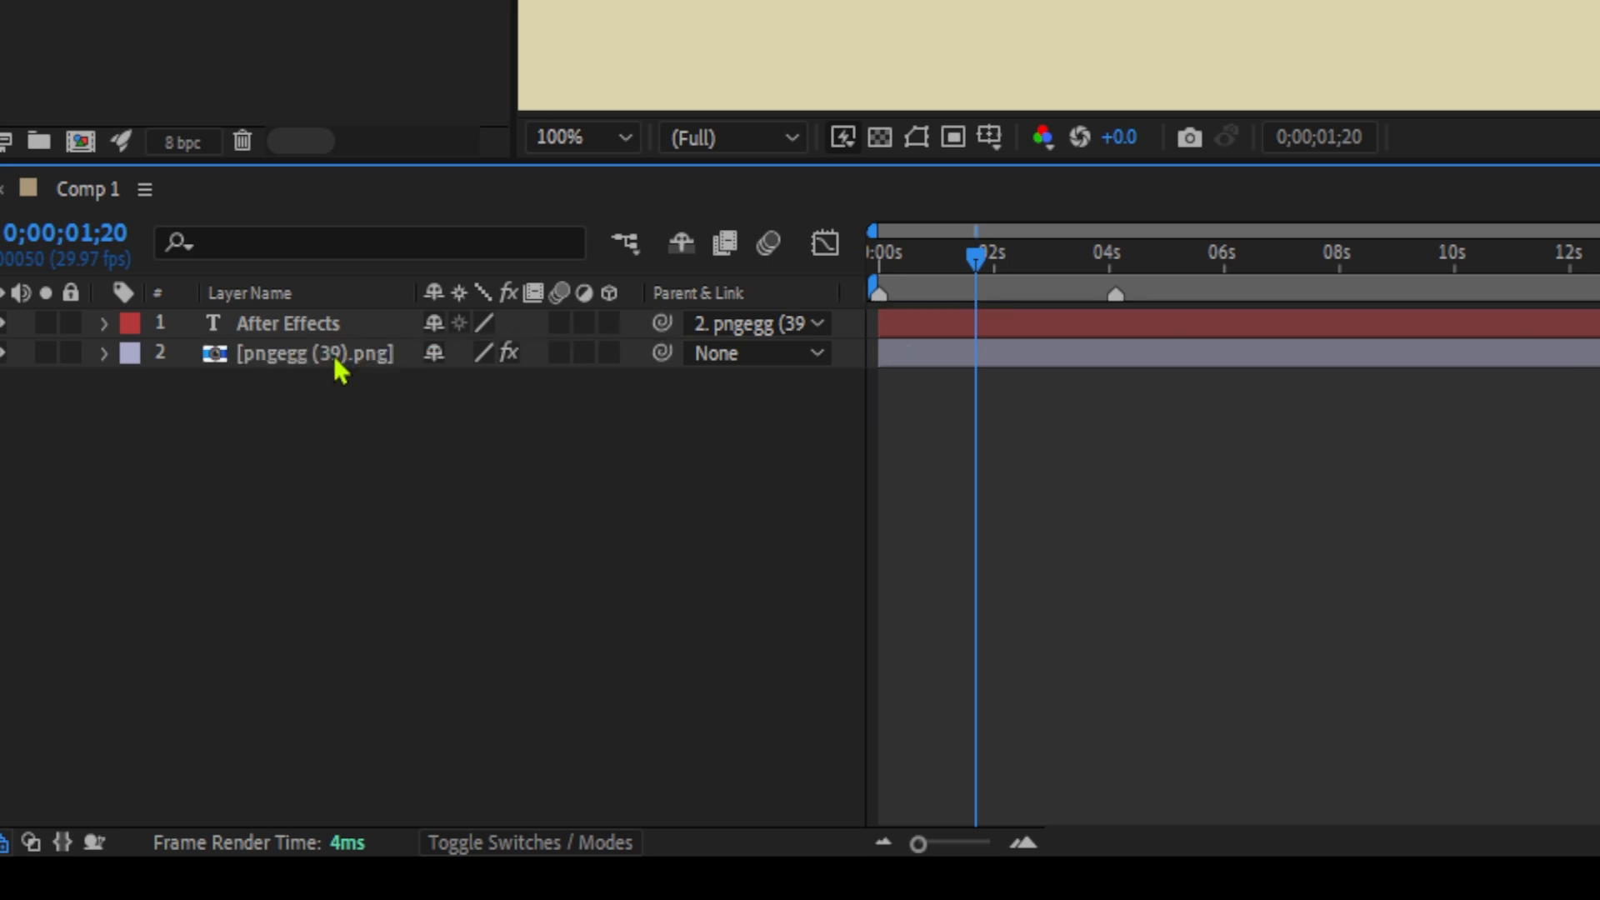
left_click(700, 323)
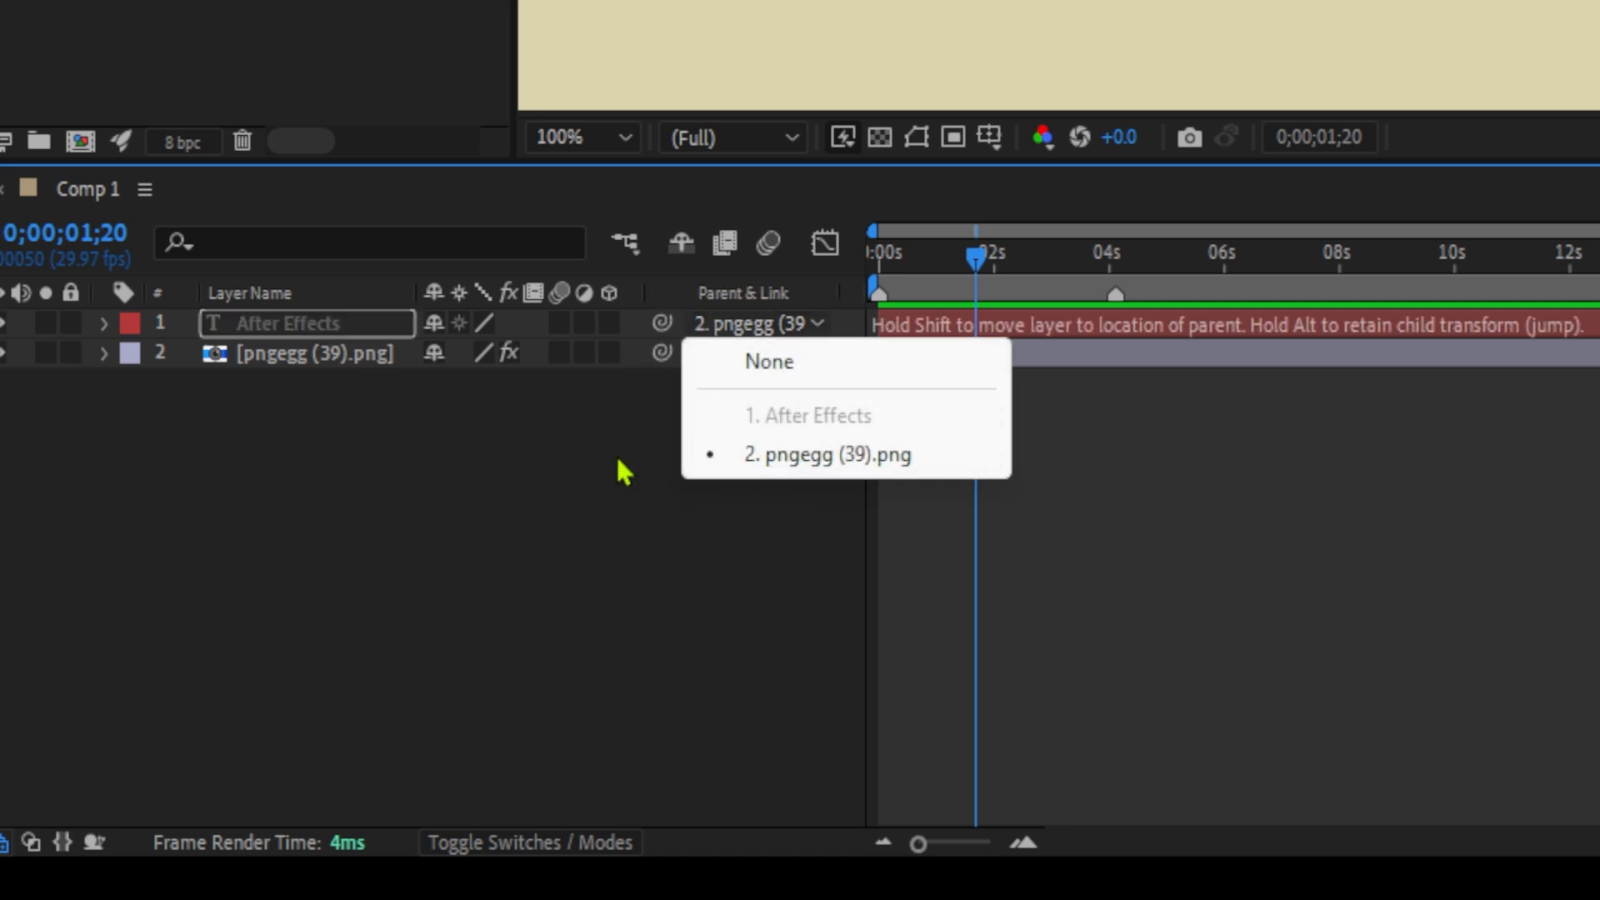
left_click(592, 472)
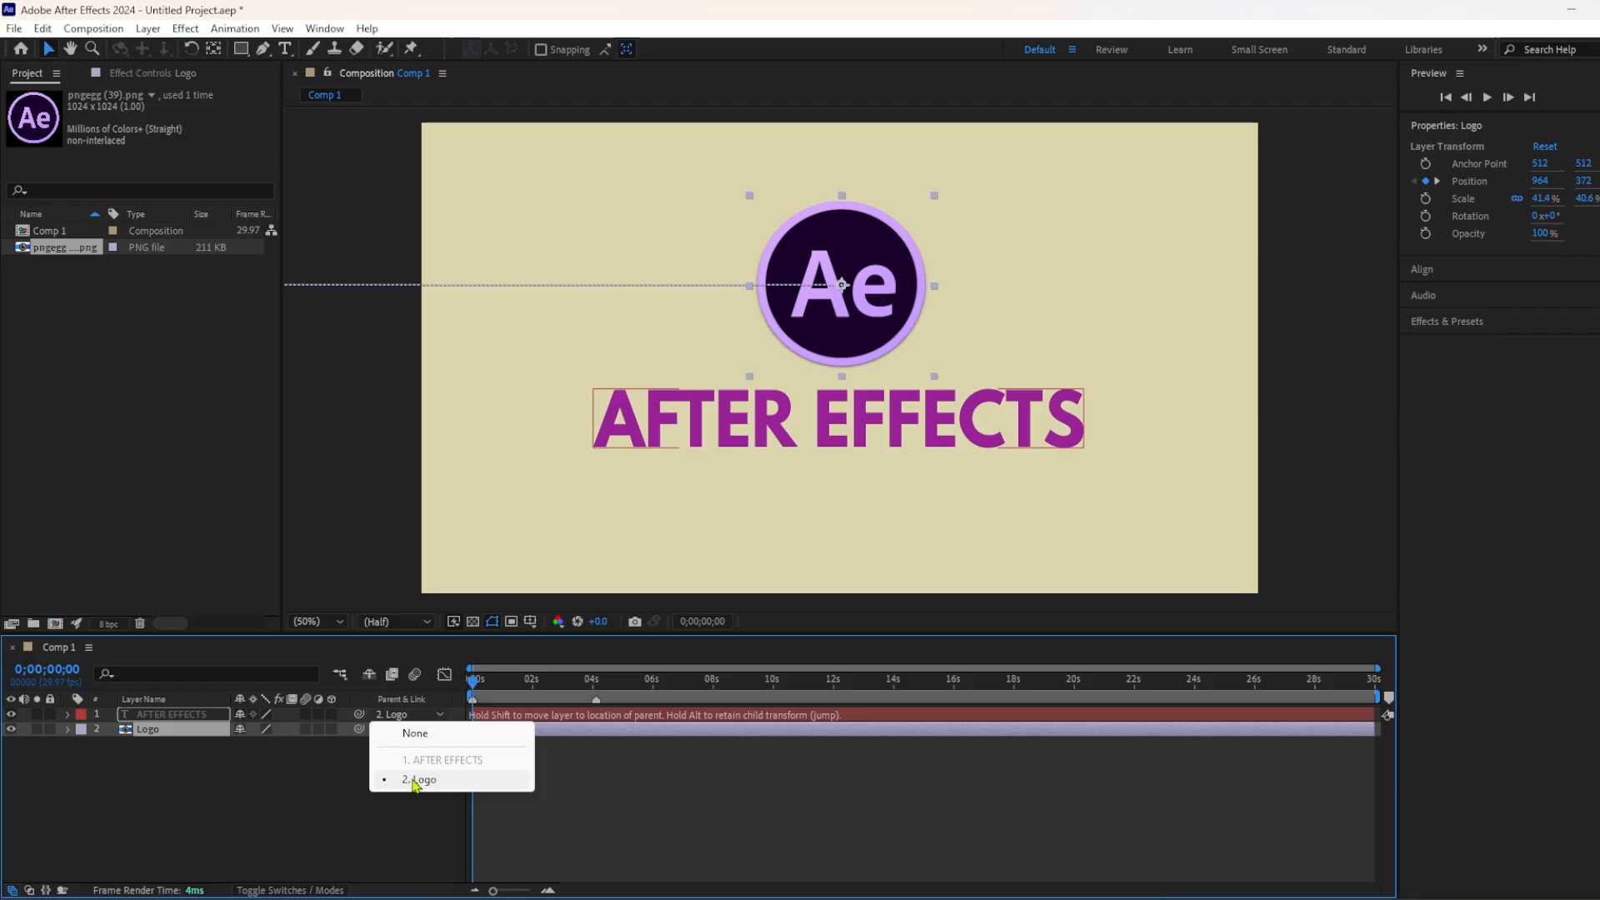
Remove the parent of the AFTER EFFECTS text layer and parent it to the Logo layer again.
left_click(414, 736)
left_click(408, 715)
left_click(414, 783)
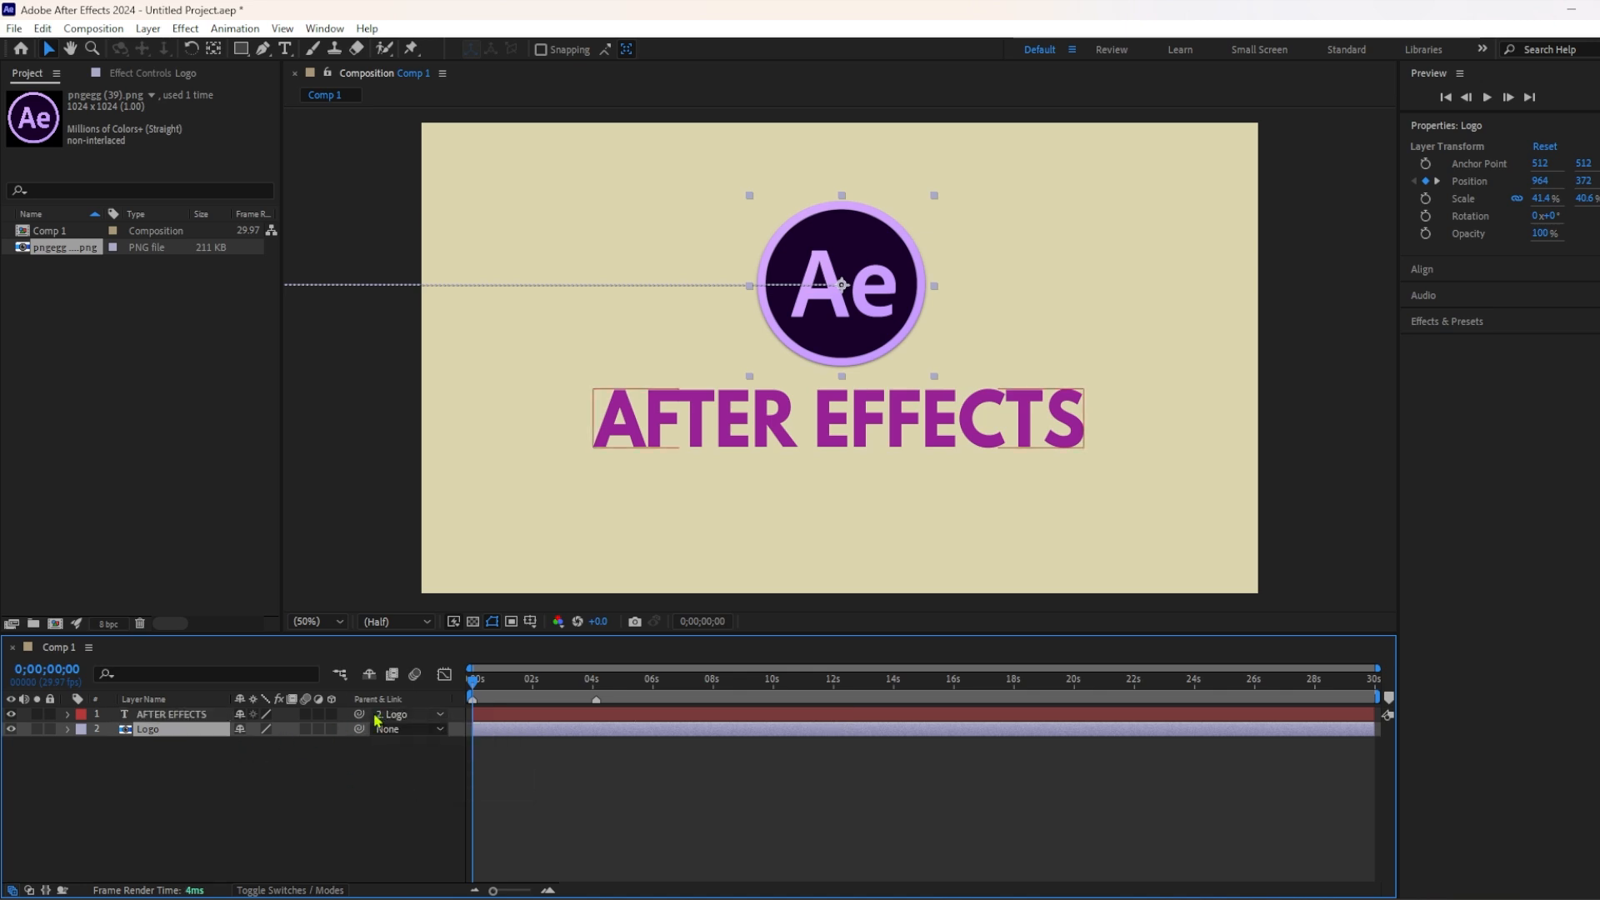
left_click_drag(357, 716, 193, 731)
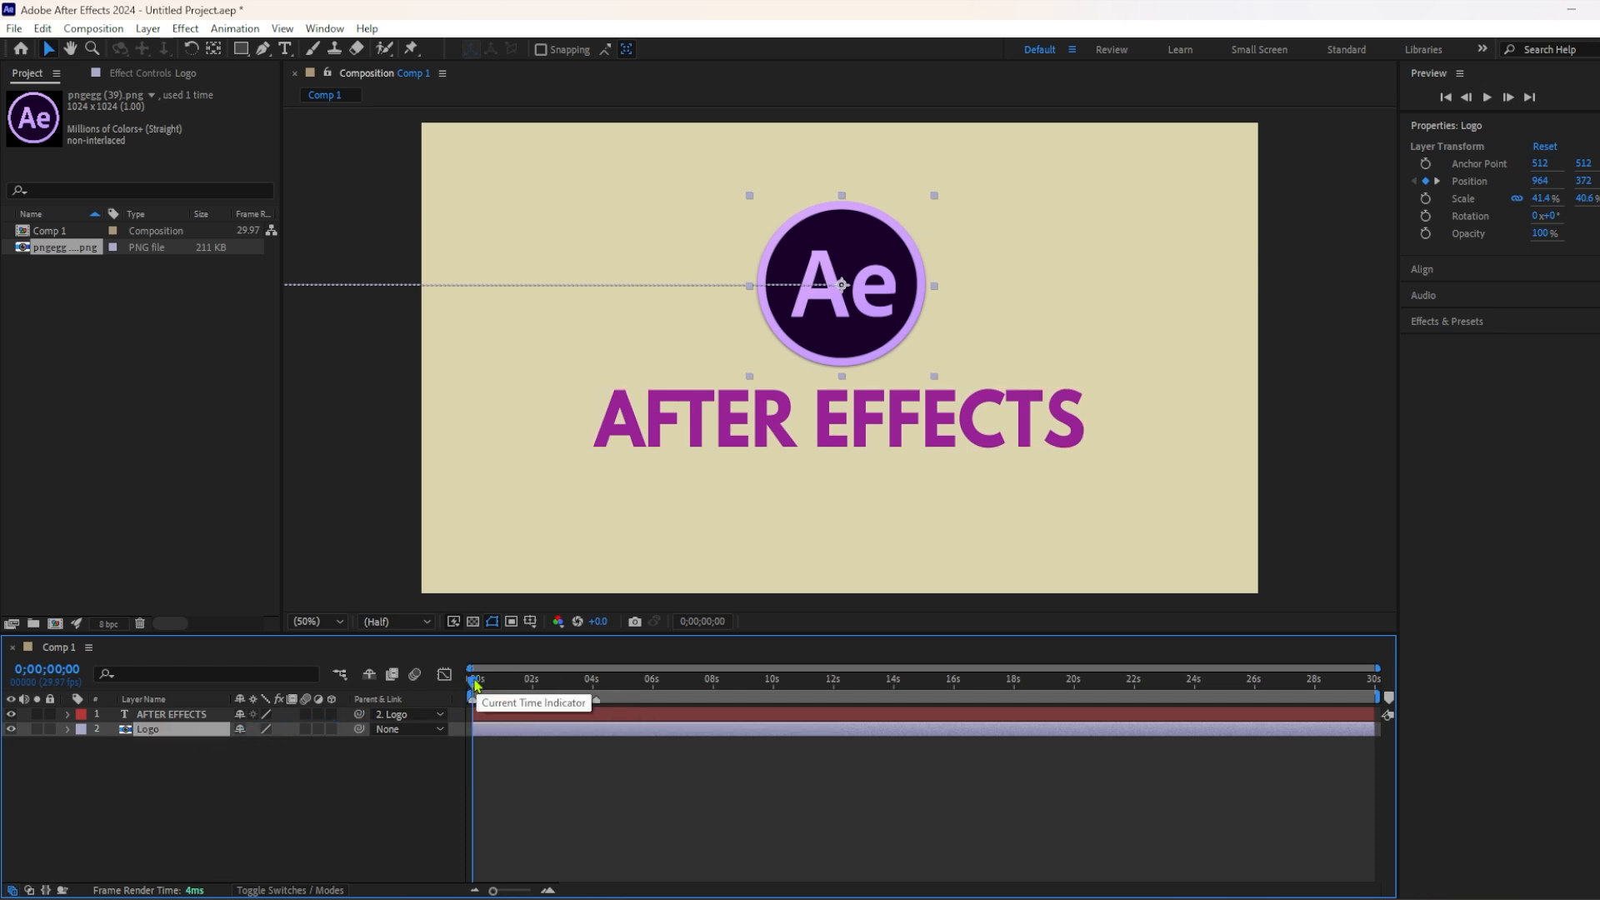
Preview the animation from the start to check that the text follows the logo.
key("space")
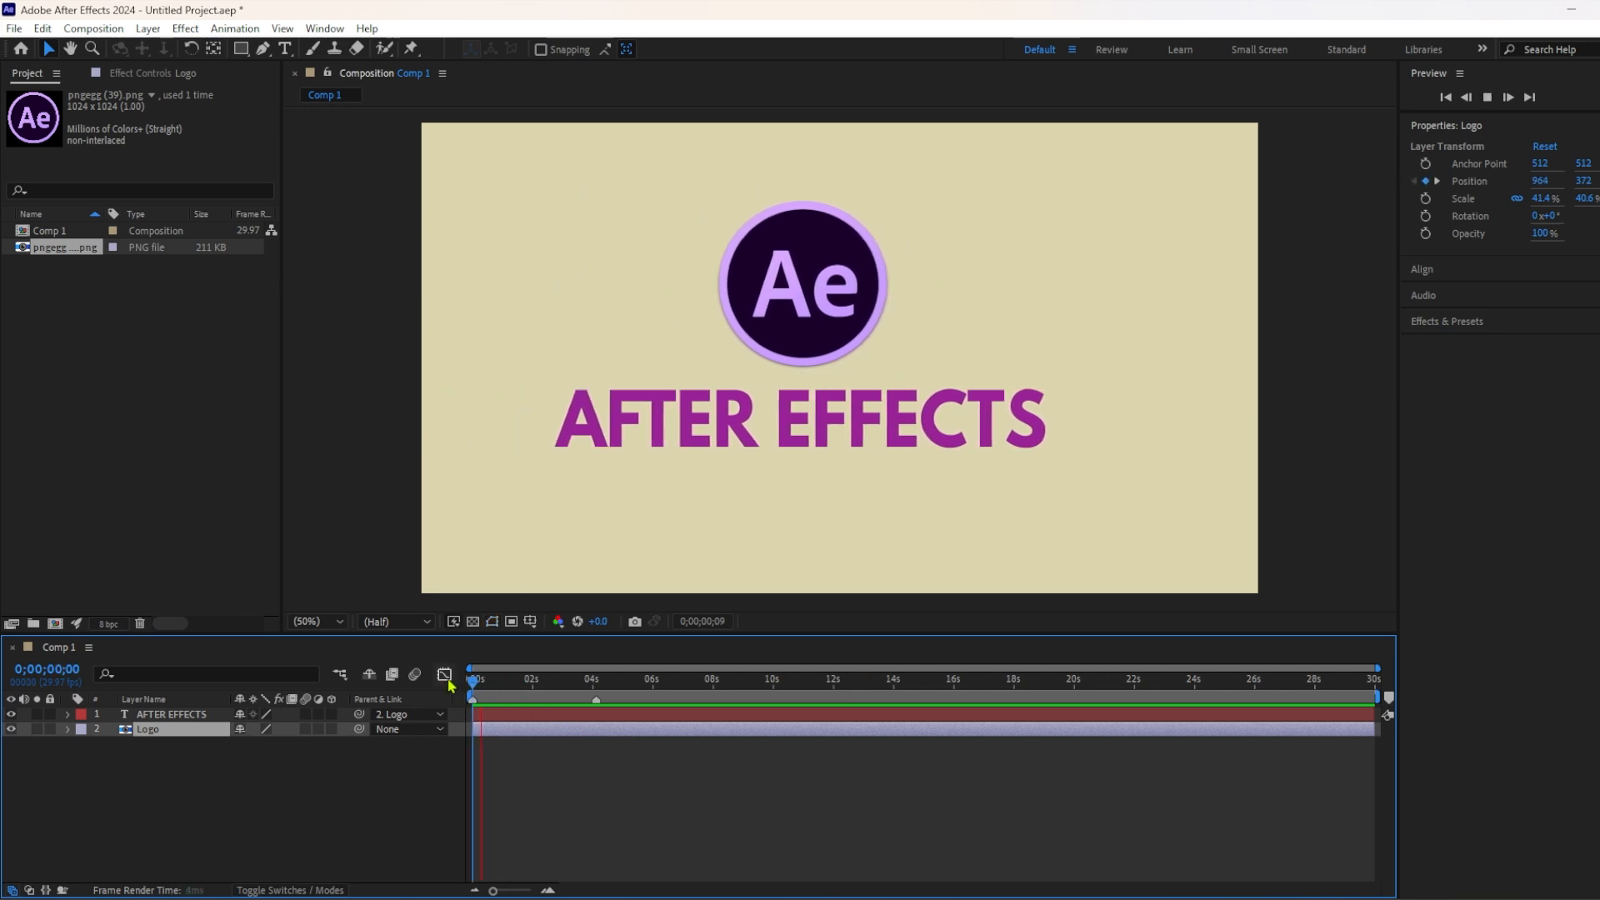
key("space")
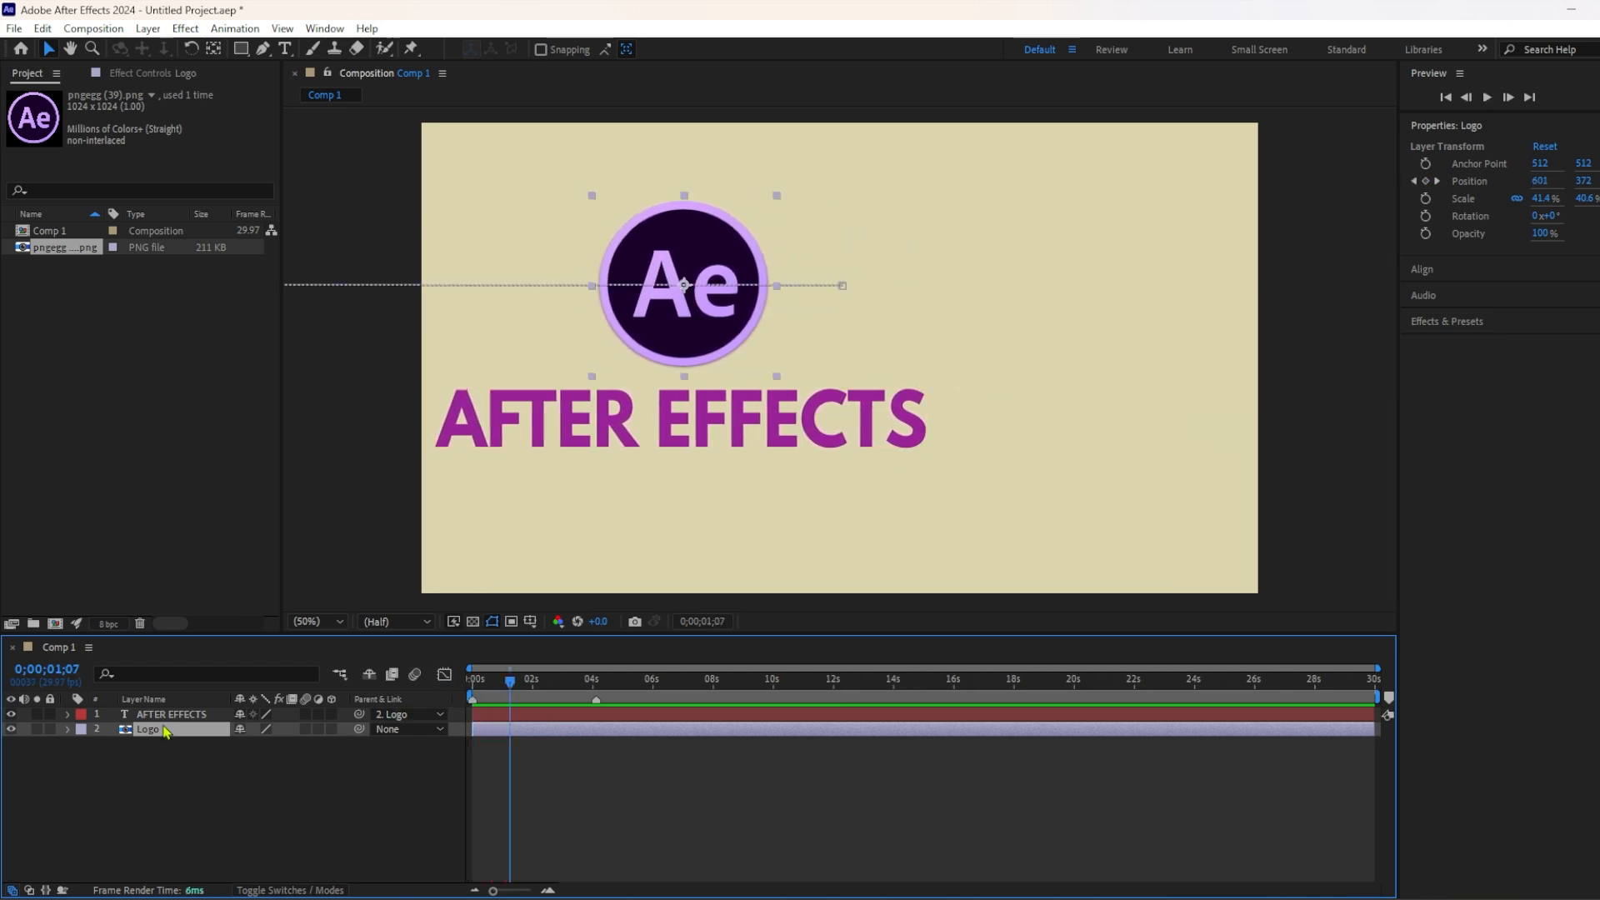
Try rotating the Logo layer to about 359° to test the text layer's inherited rotation.
key("r")
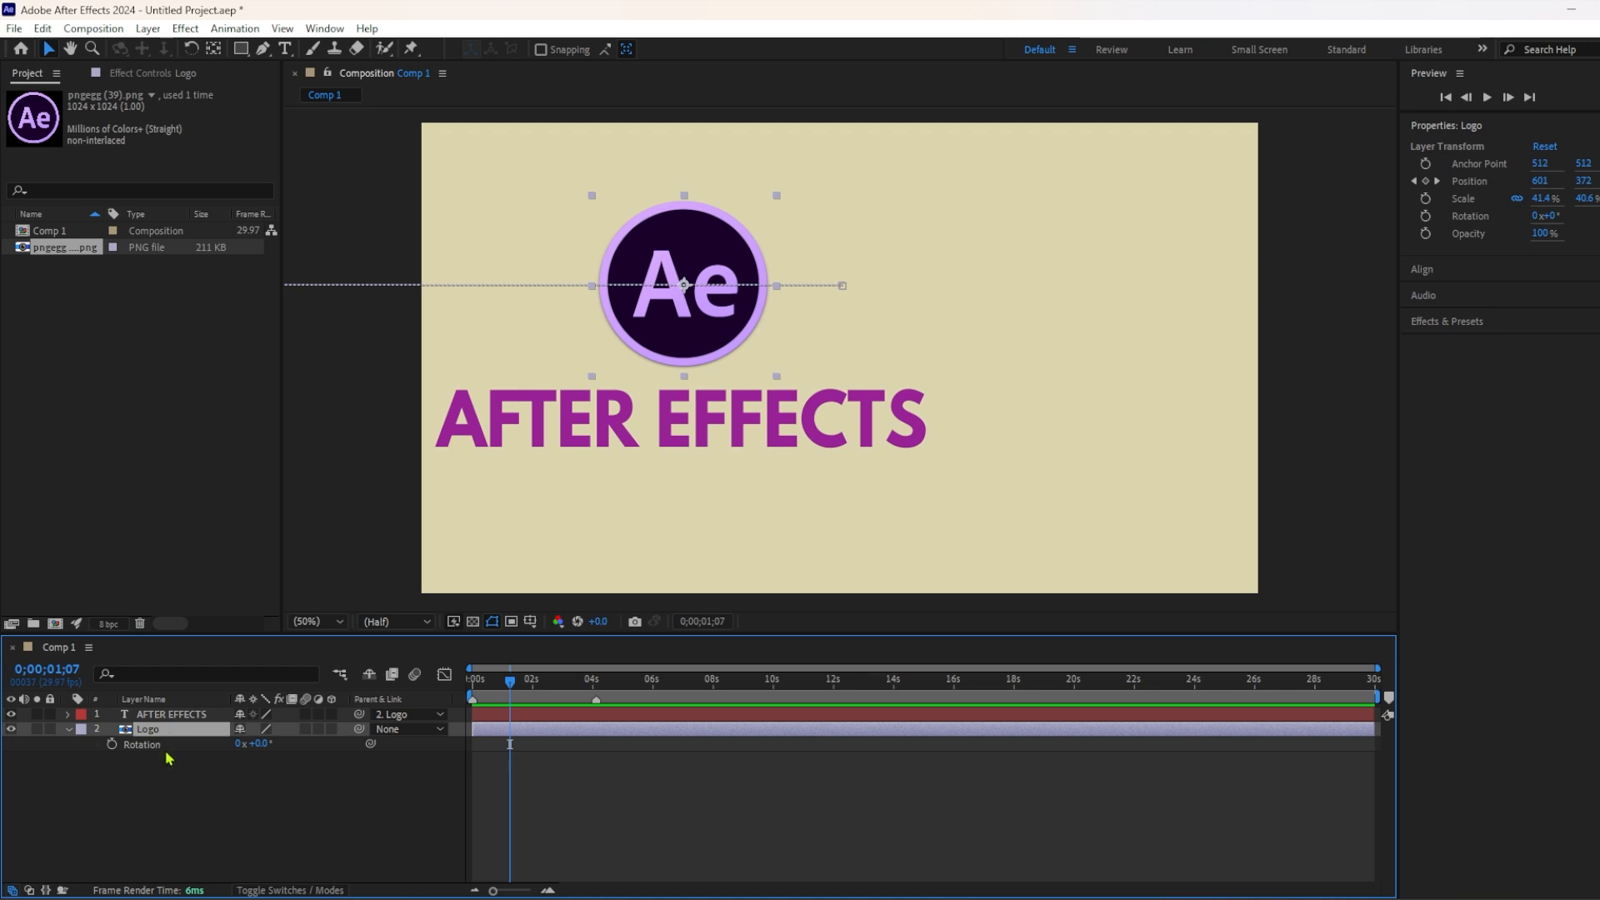
left_click_drag(263, 748, 577, 745)
left_click(174, 763)
left_click(174, 737)
Try scaling the Logo layer up to about 52.4% and undo the scale and rotation tests.
key("s")
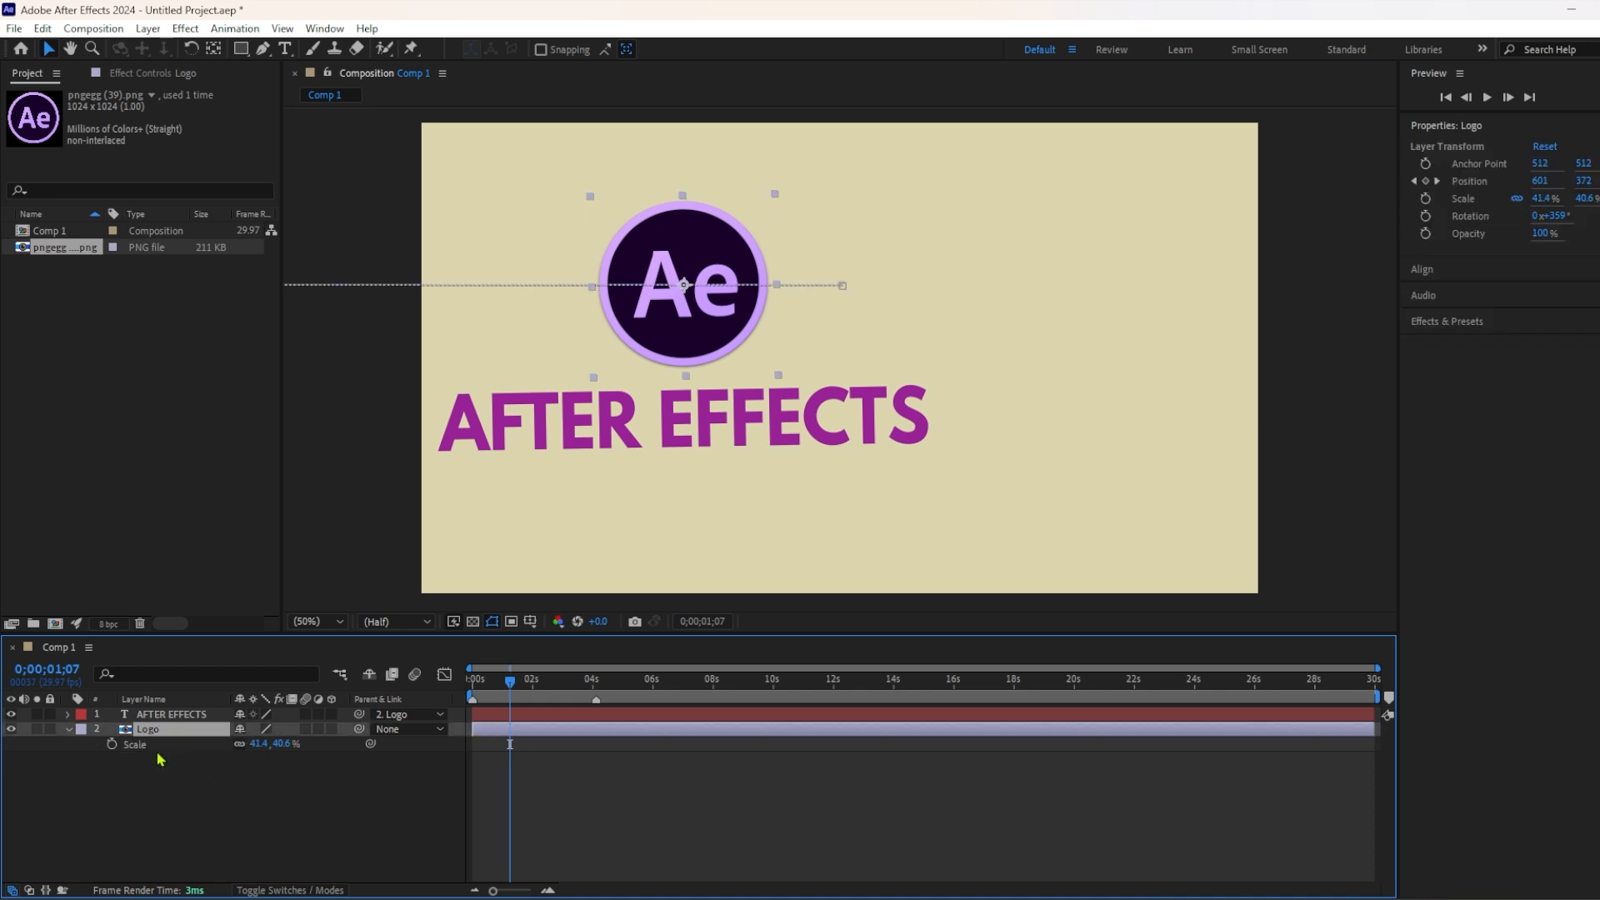
left_click_drag(259, 748, 207, 744)
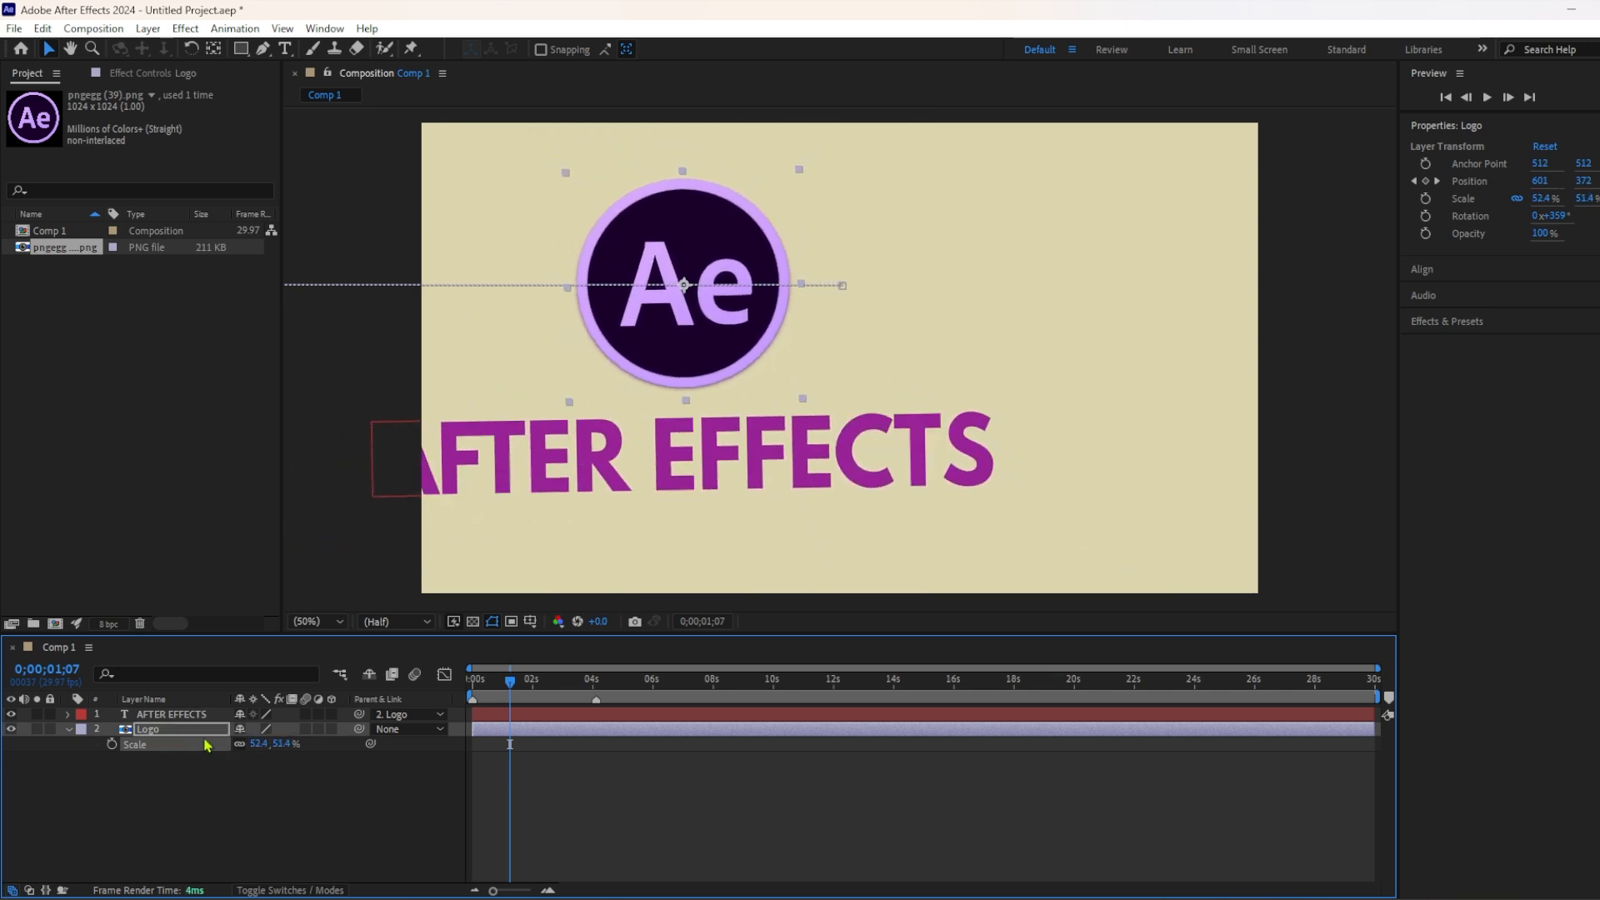
key("ctrl+z")
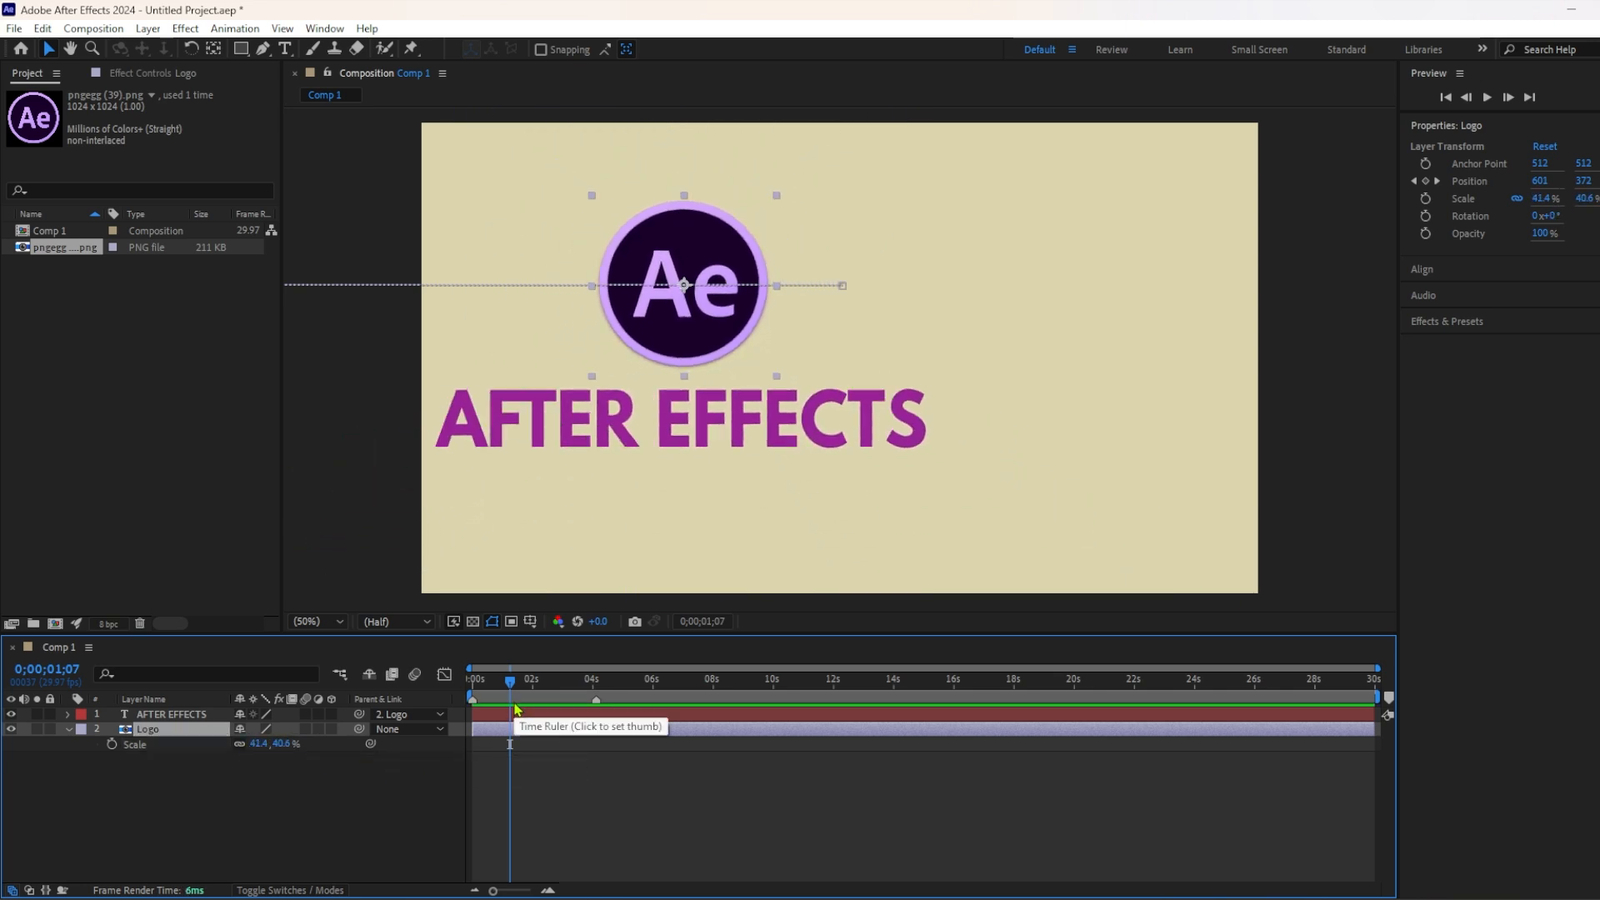
Scrub the first seconds and examine the Logo layer's position keyframes to check how the parented text moves.
left_click_drag(527, 687, 484, 685)
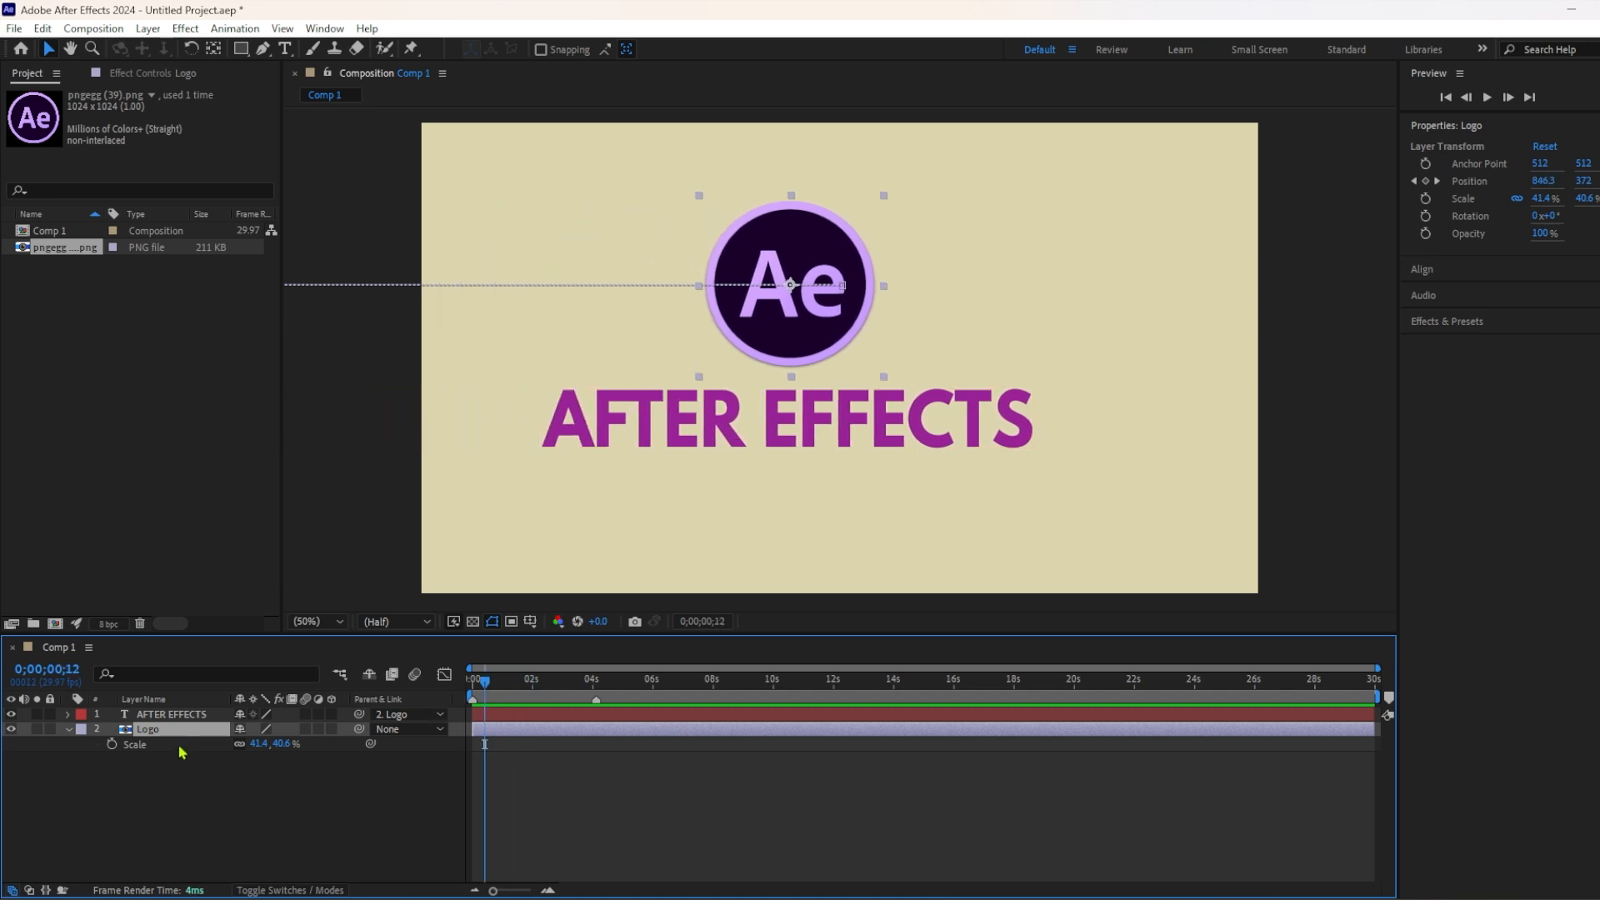
left_click_drag(495, 692, 457, 712)
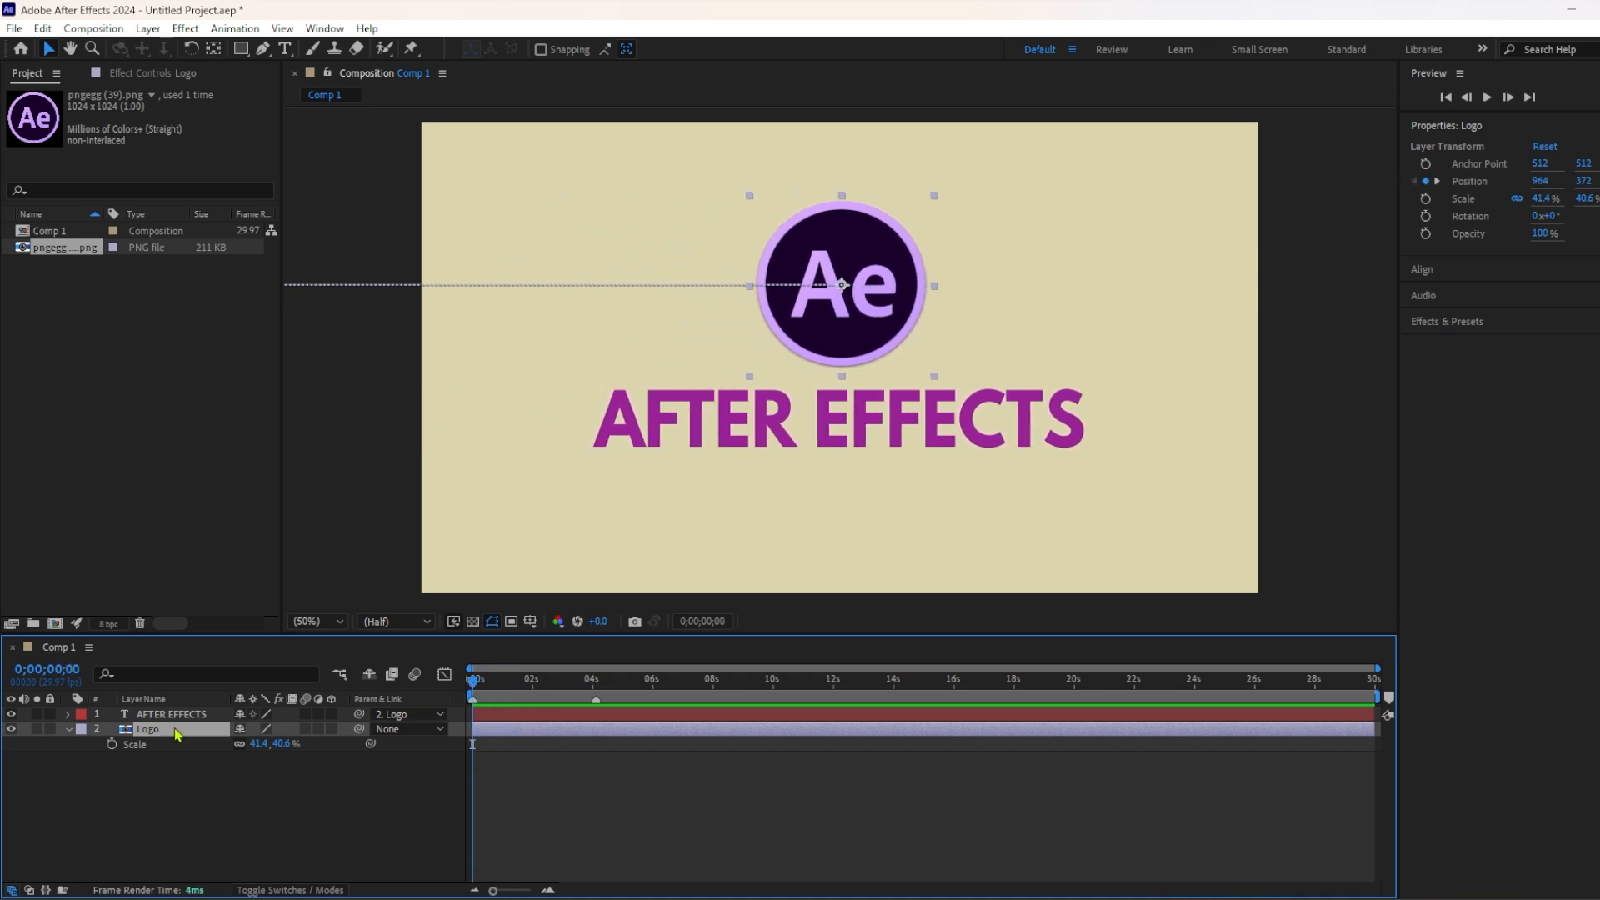
key("p")
left_click_drag(472, 690, 516, 703)
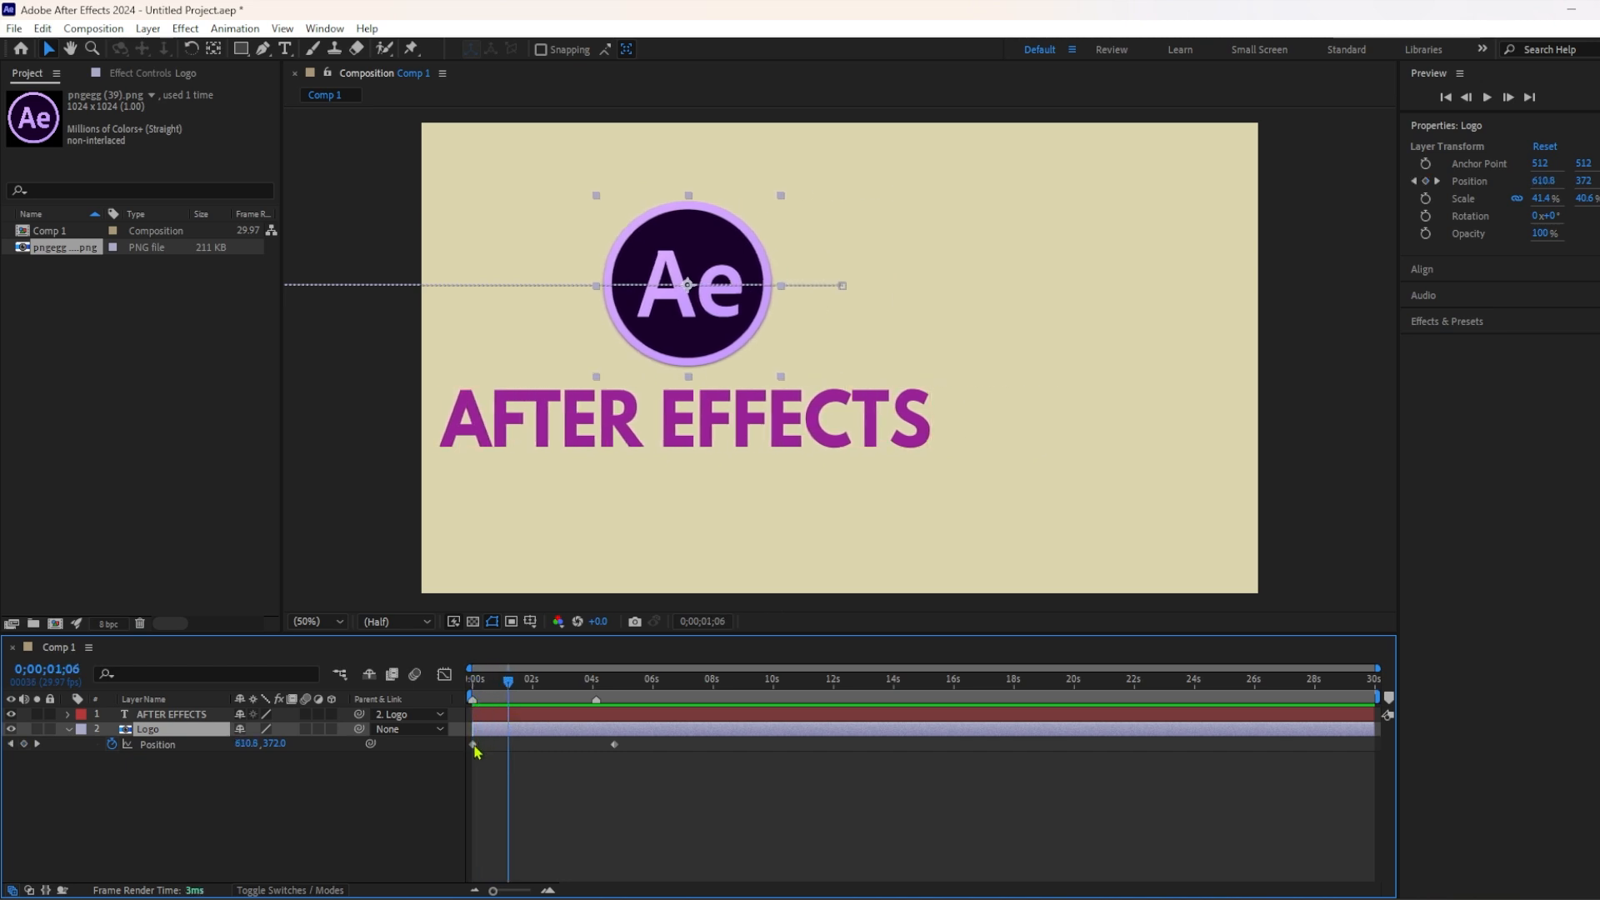
left_click(473, 745)
key("p")
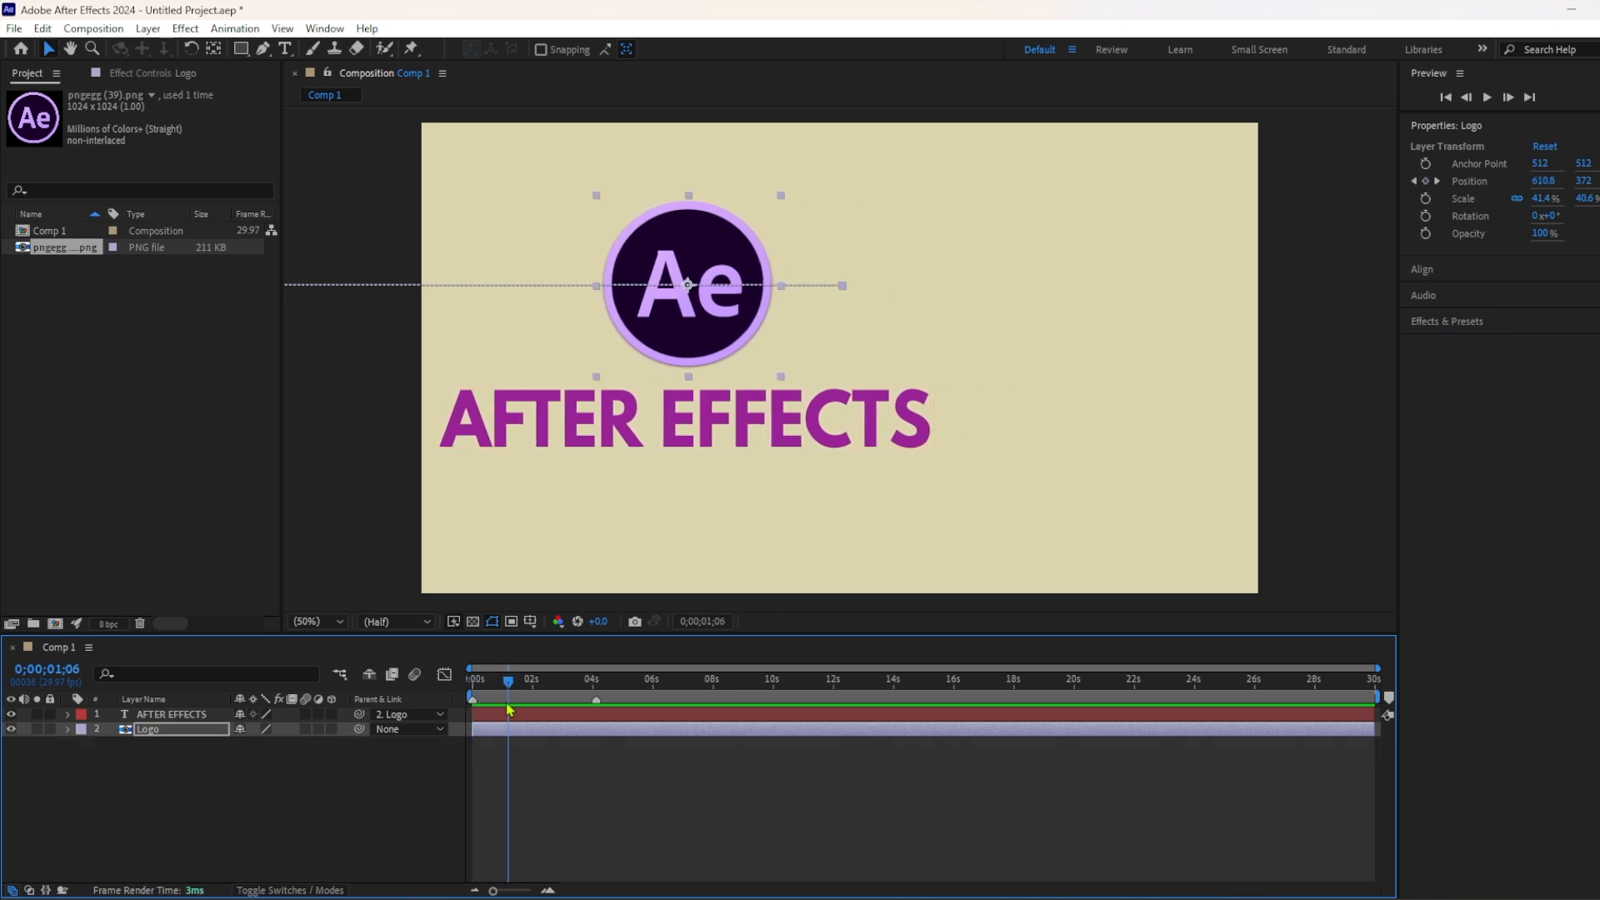
mouse_move(509, 683)
left_mouse_down()
mouse_move(553, 687)
mouse_move(480, 687)
left_mouse_up()
left_click(523, 742)
left_click(498, 730)
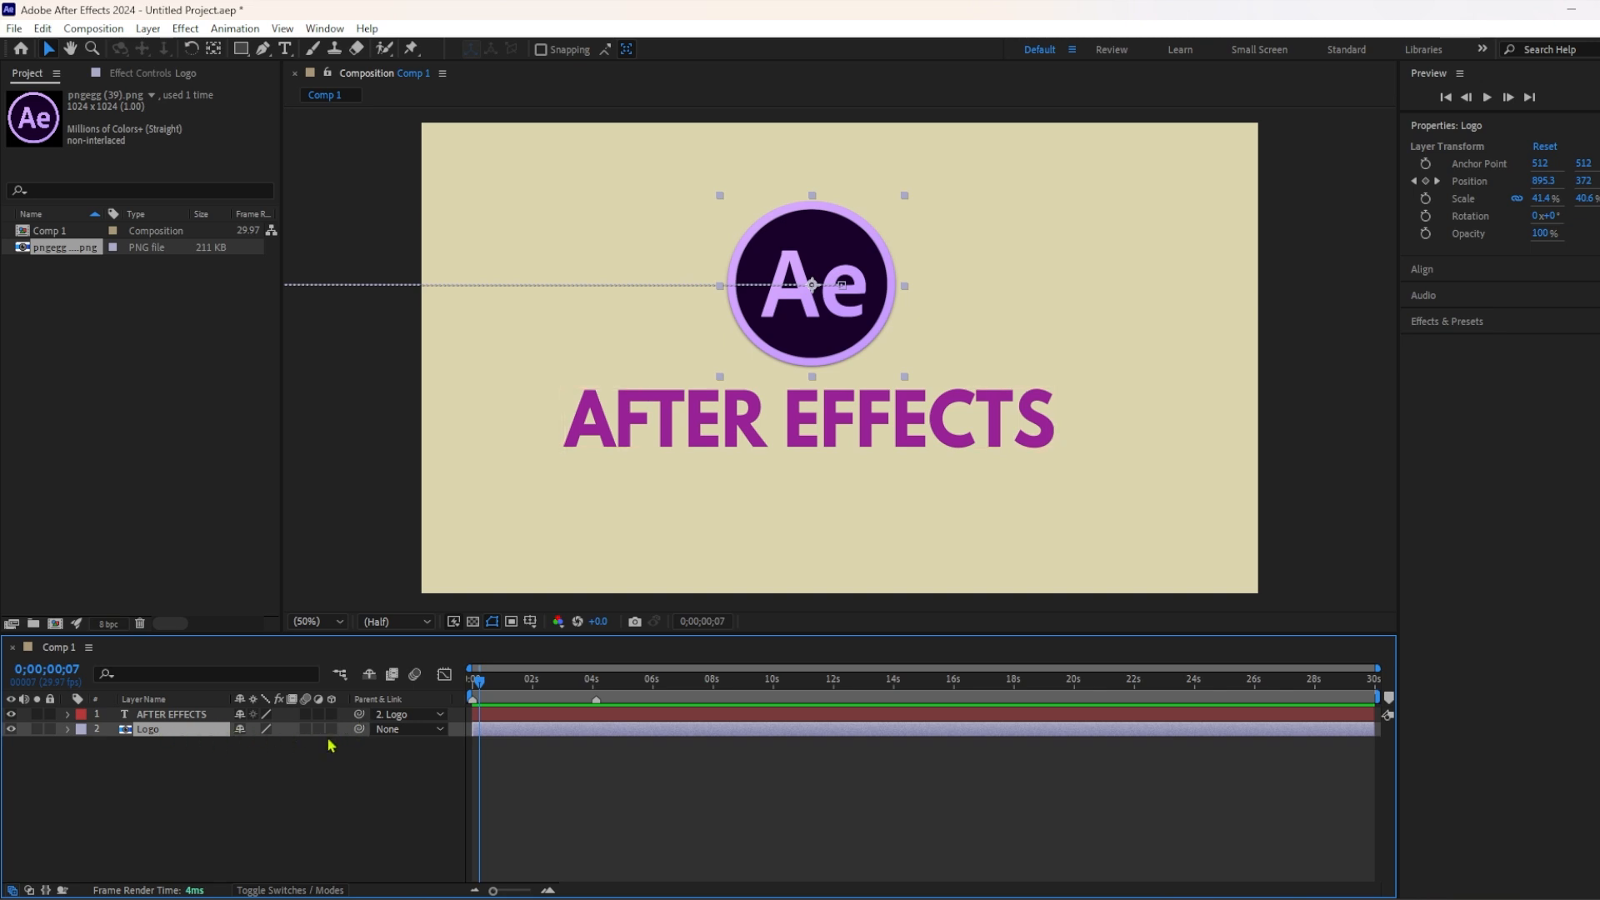
Set the AFTER EFFECTS text layer's parent to None and scrub to 0;00;00;28 to check its independence.
left_click(429, 715)
left_click(417, 734)
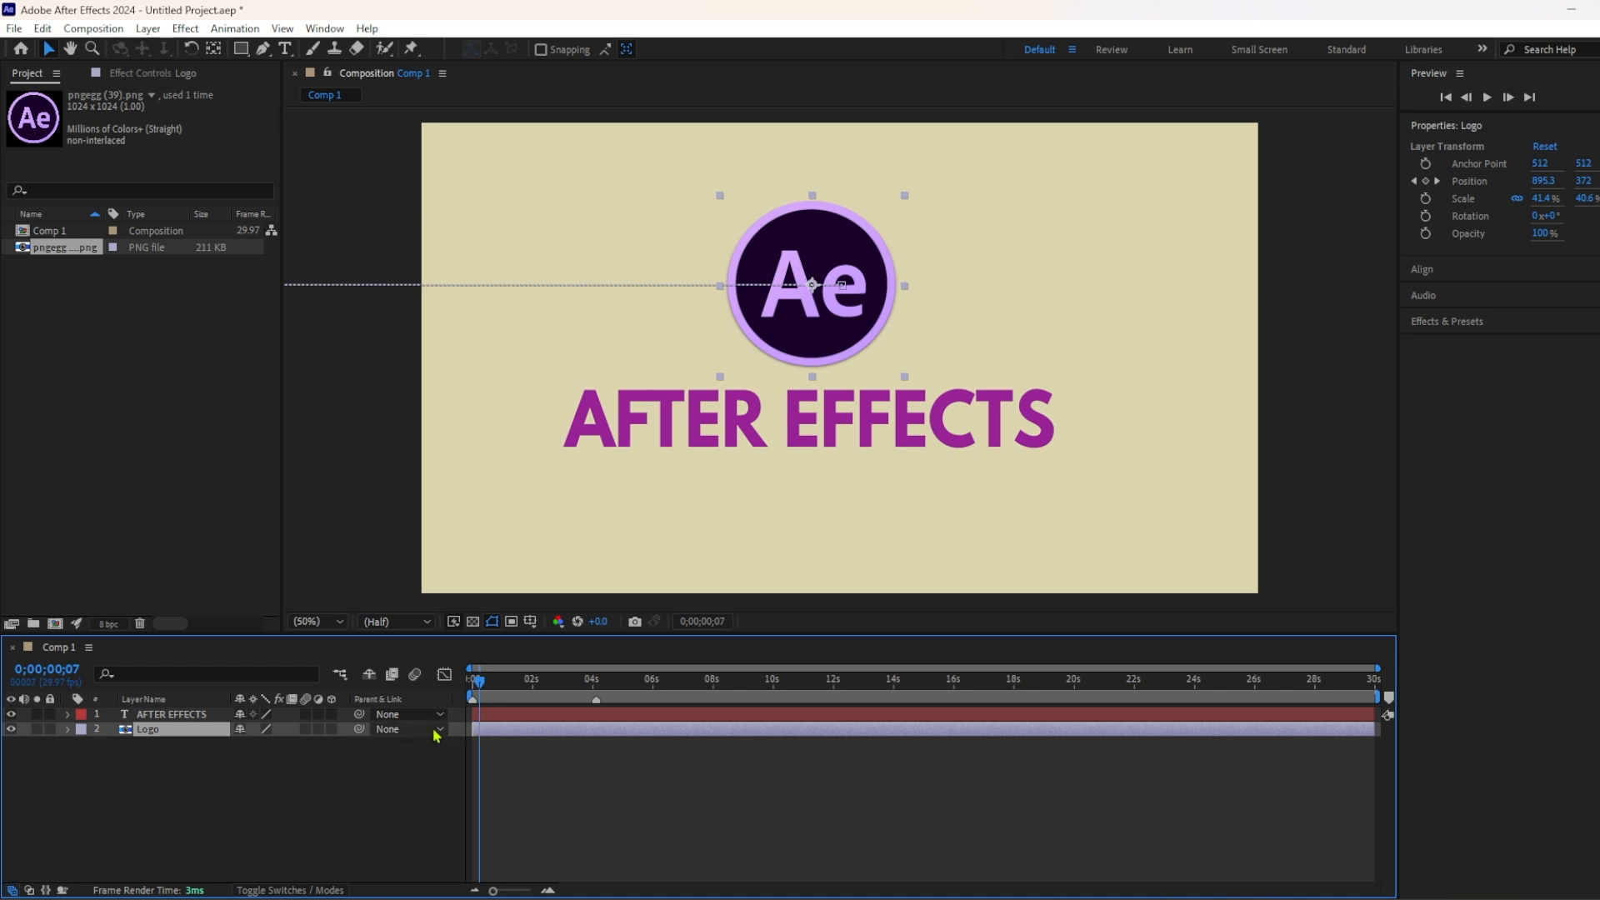
mouse_move(479, 689)
left_mouse_down()
mouse_move(525, 698)
mouse_move(502, 698)
left_mouse_up()
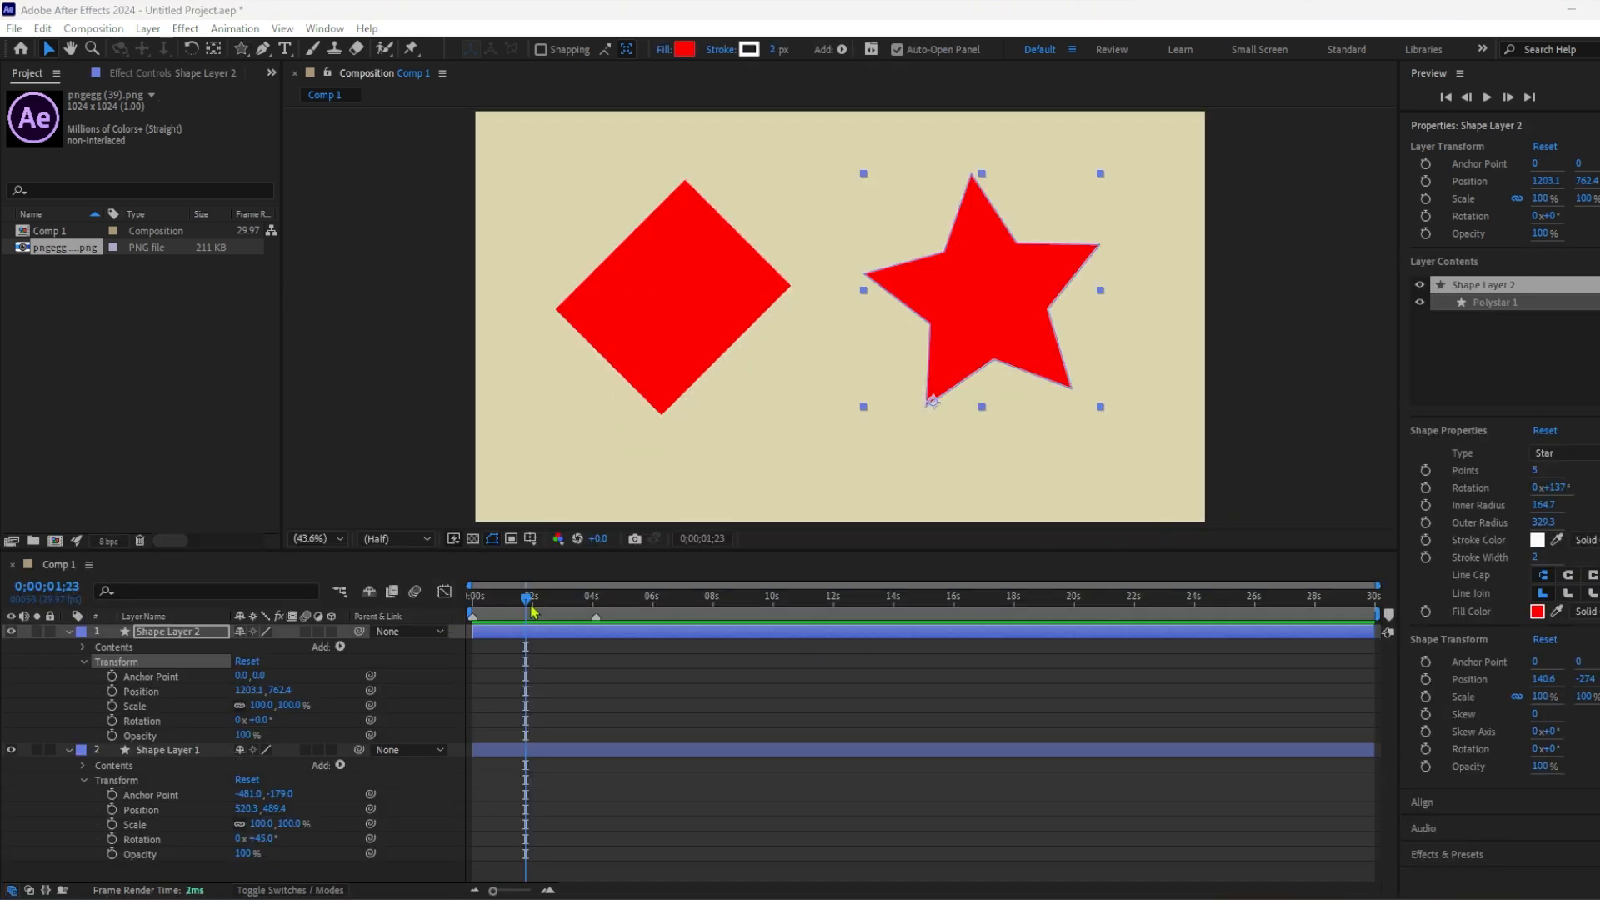
Select Shape Layer 1, the diamond, and set its opacity to 50%.
left_click_drag(534, 611, 472, 611)
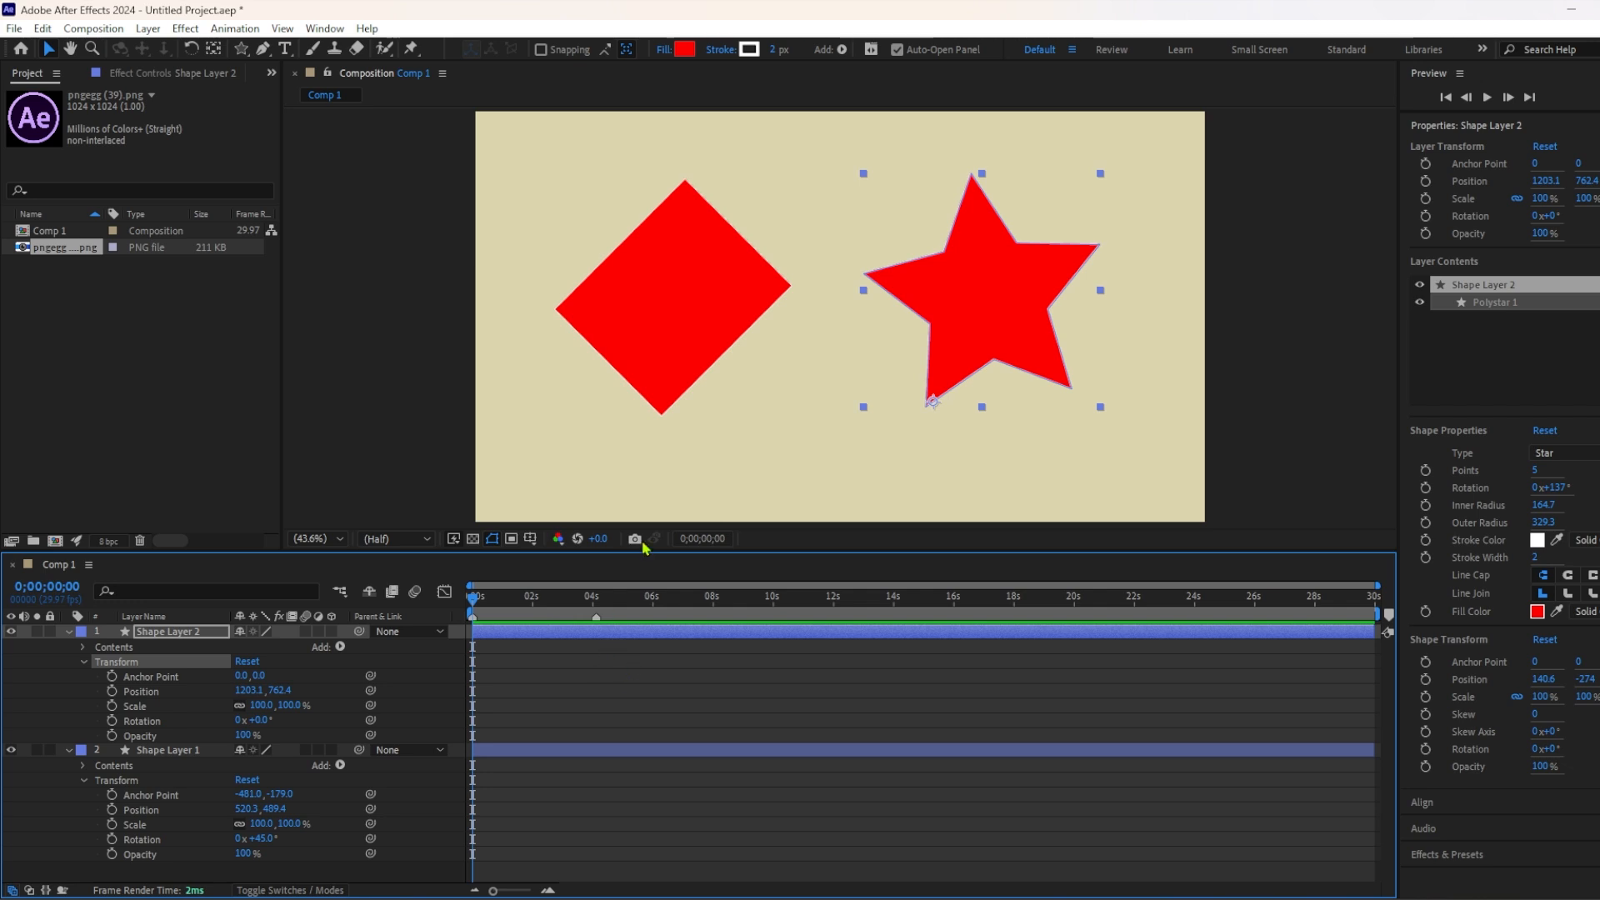
left_click(696, 314)
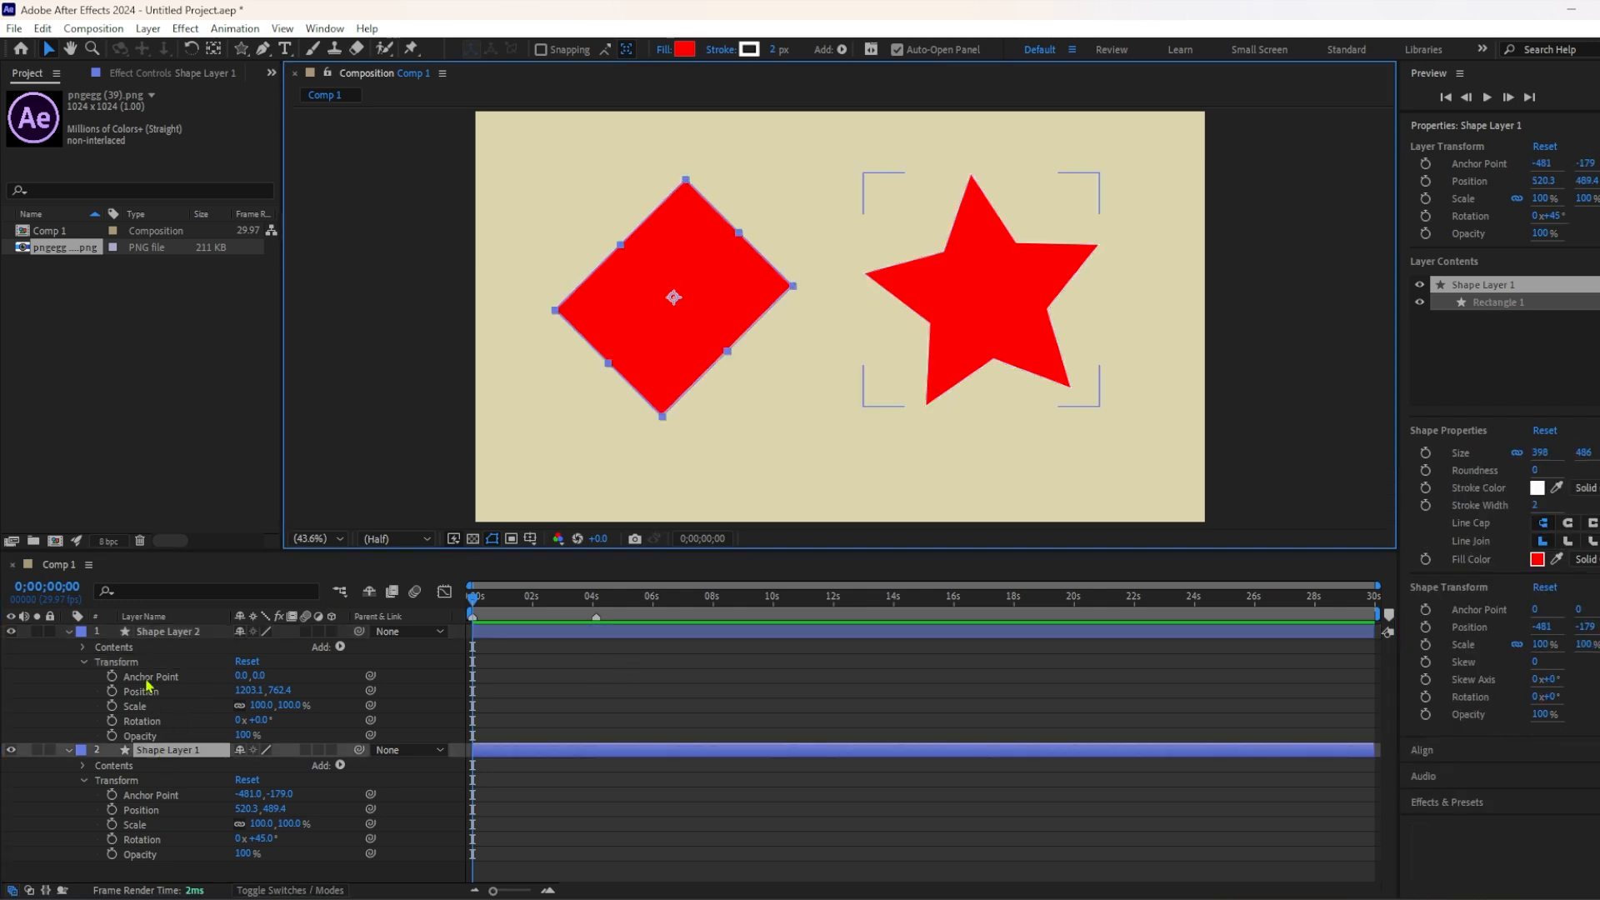
left_click(164, 635)
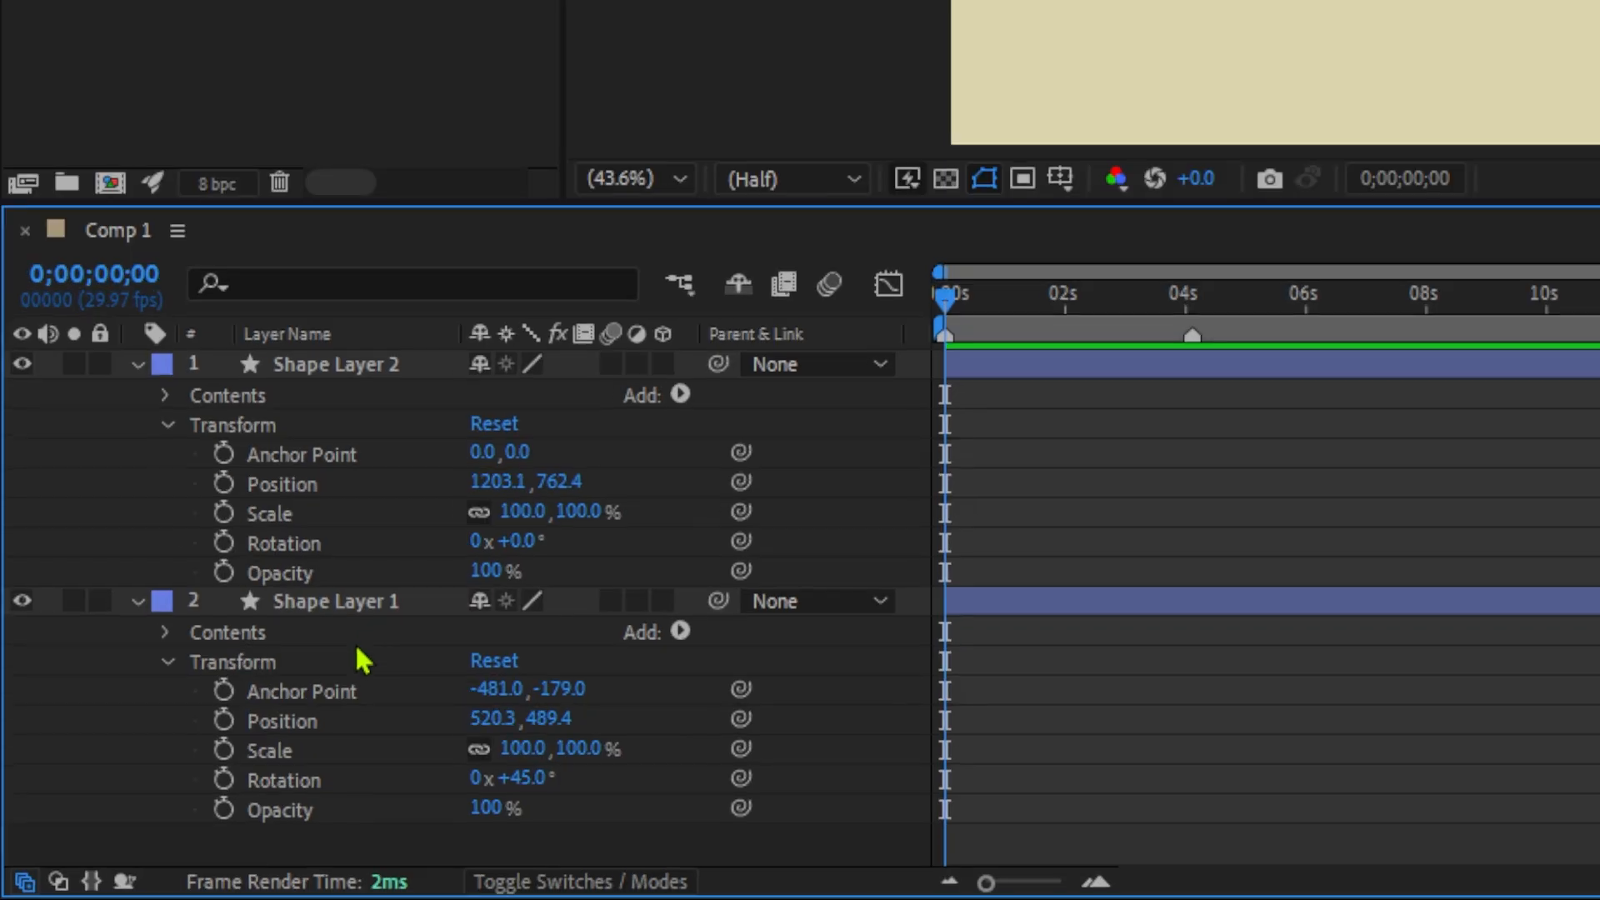
left_click(166, 751)
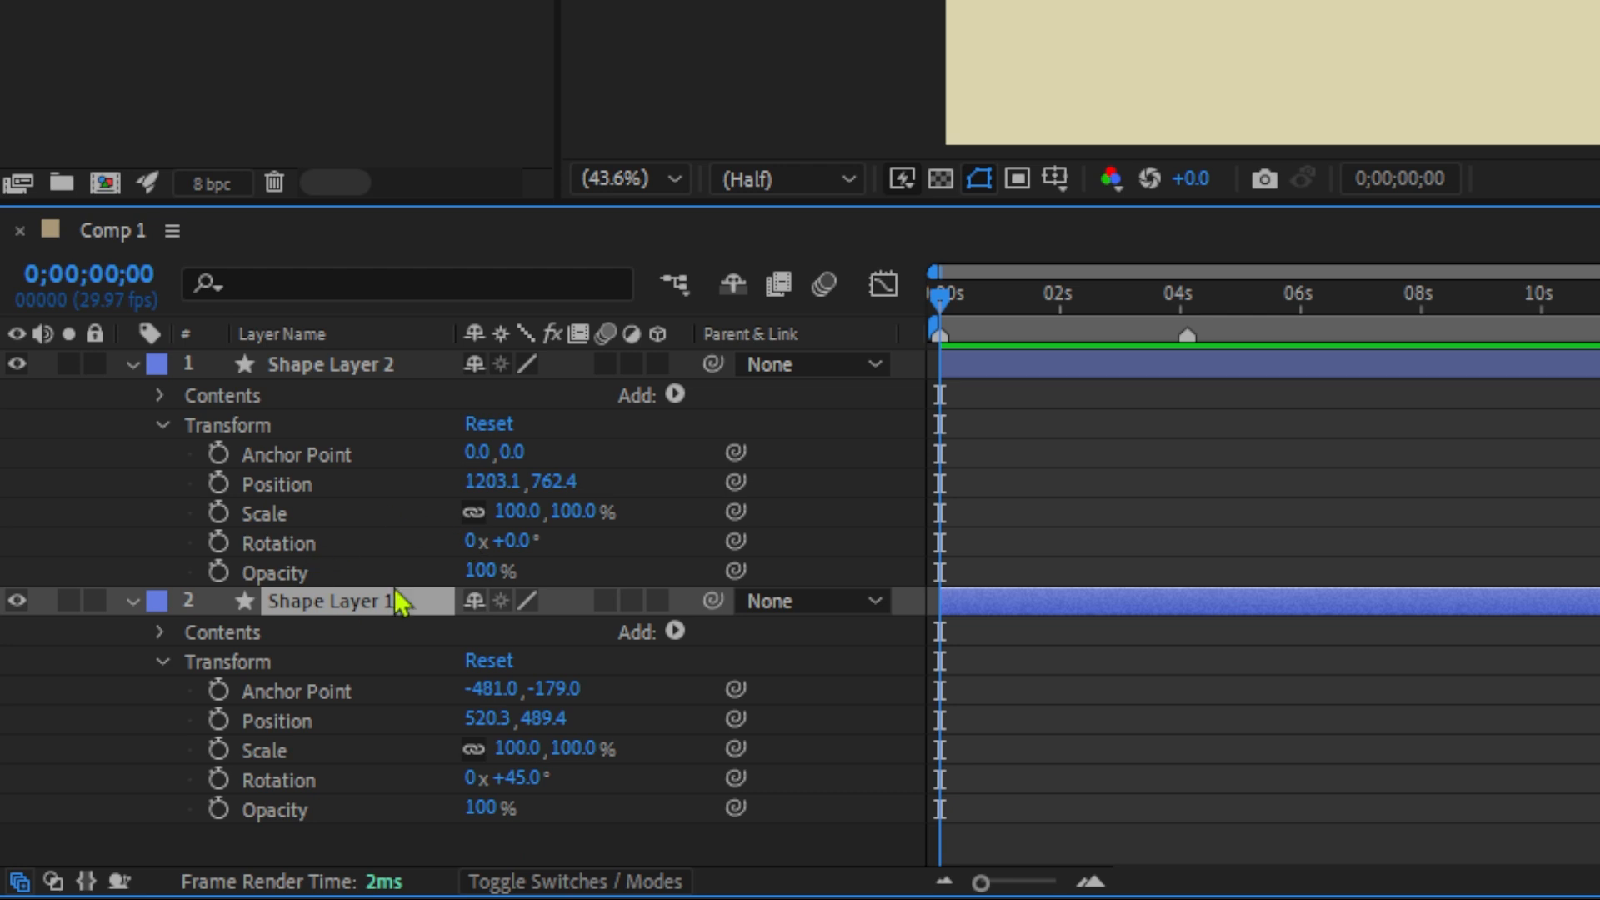
left_click(482, 809)
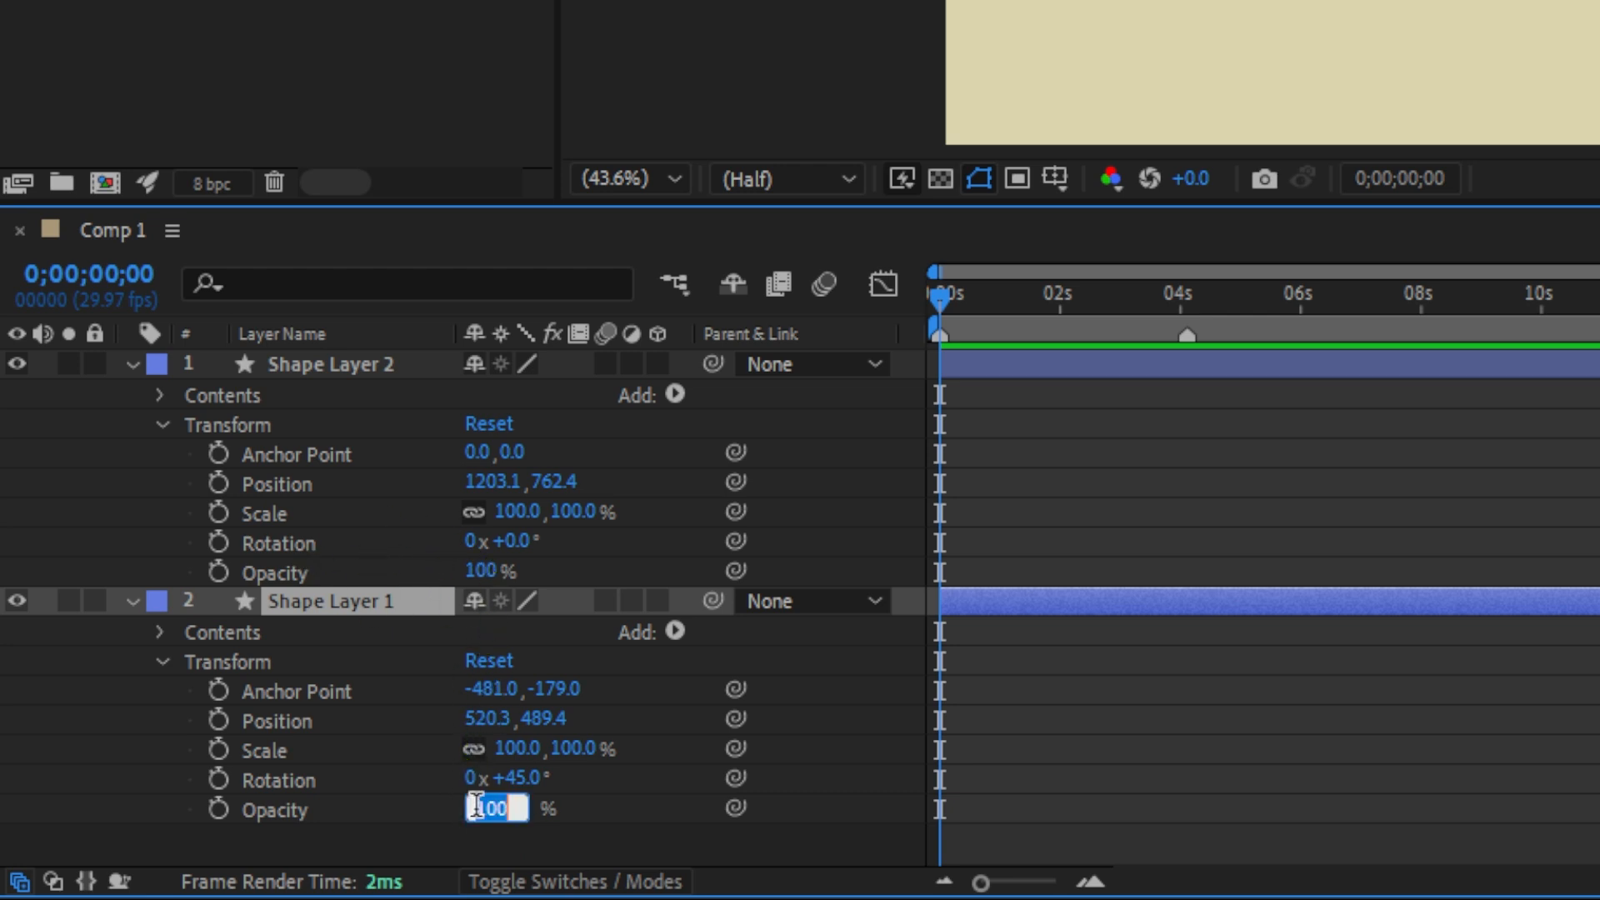
type("50")
left_click(587, 846)
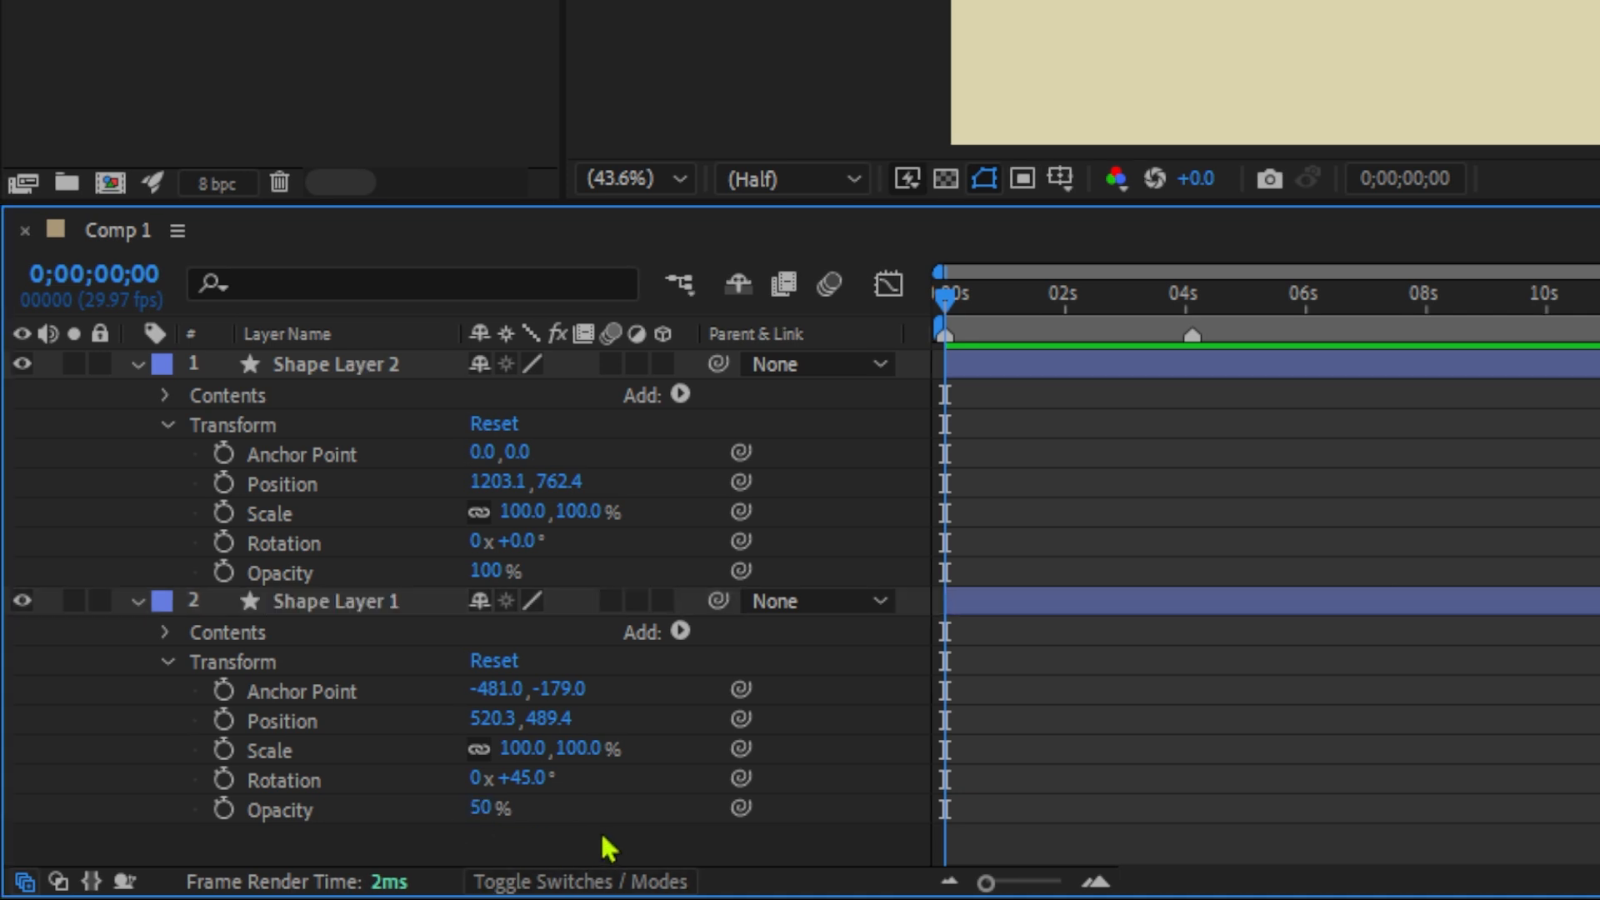
Link Shape Layer 1's opacity and rotation to the matching Shape Layer 2 properties with the pick whip, and rotate Shape Layer 2 to 3°.
left_click_drag(737, 808, 304, 579)
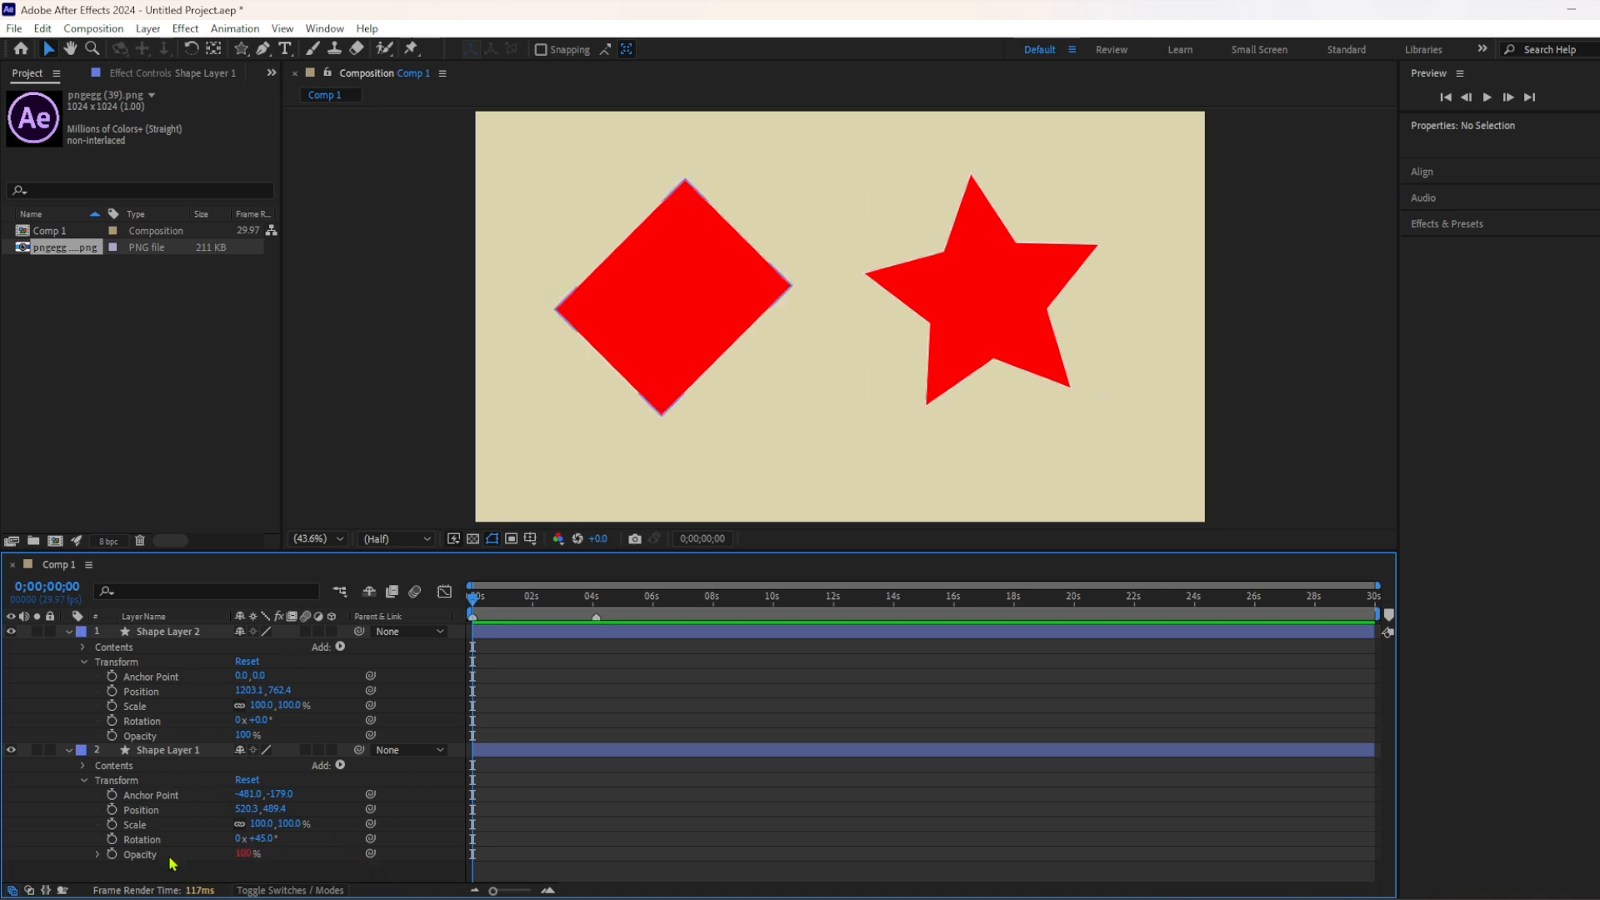
left_click(152, 738)
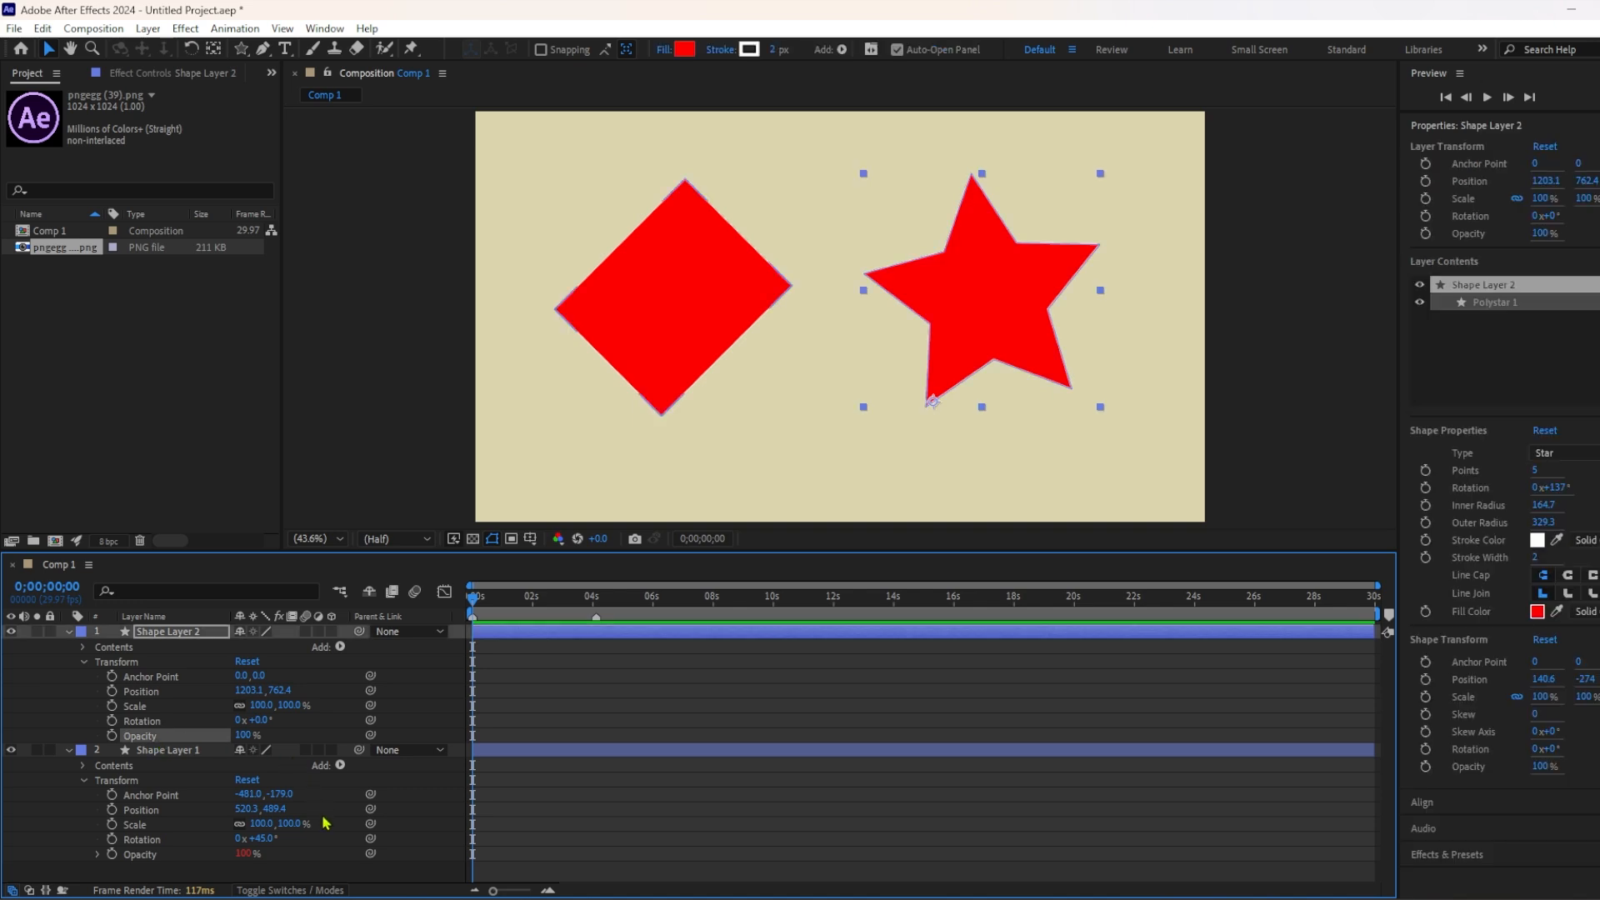
left_click_drag(370, 839, 143, 721)
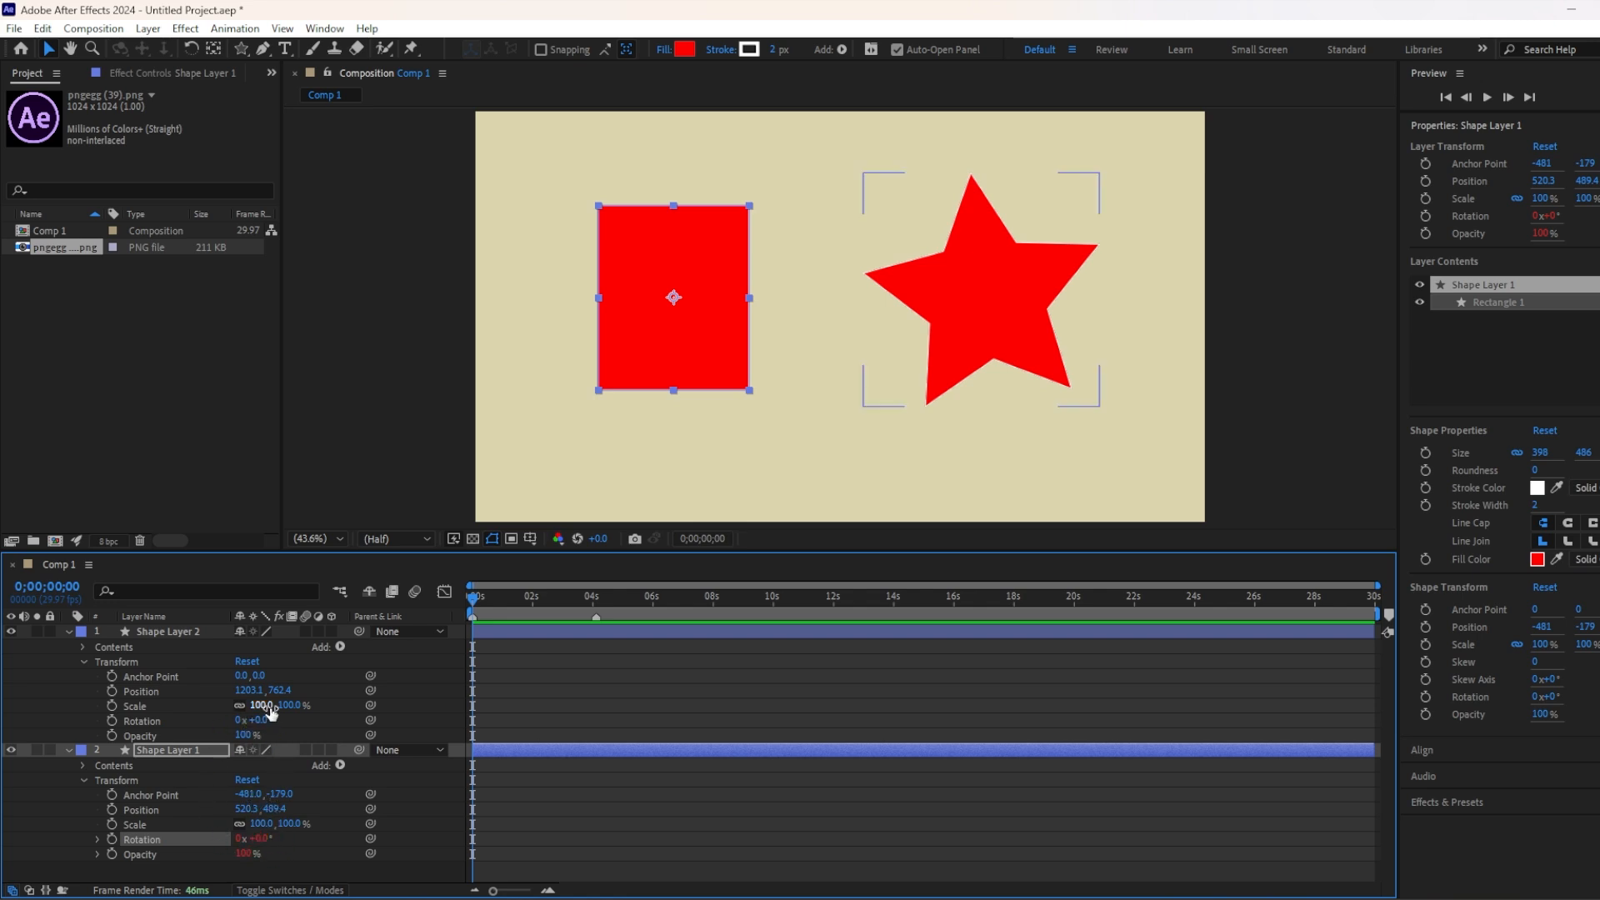
left_click_drag(263, 722, 300, 722)
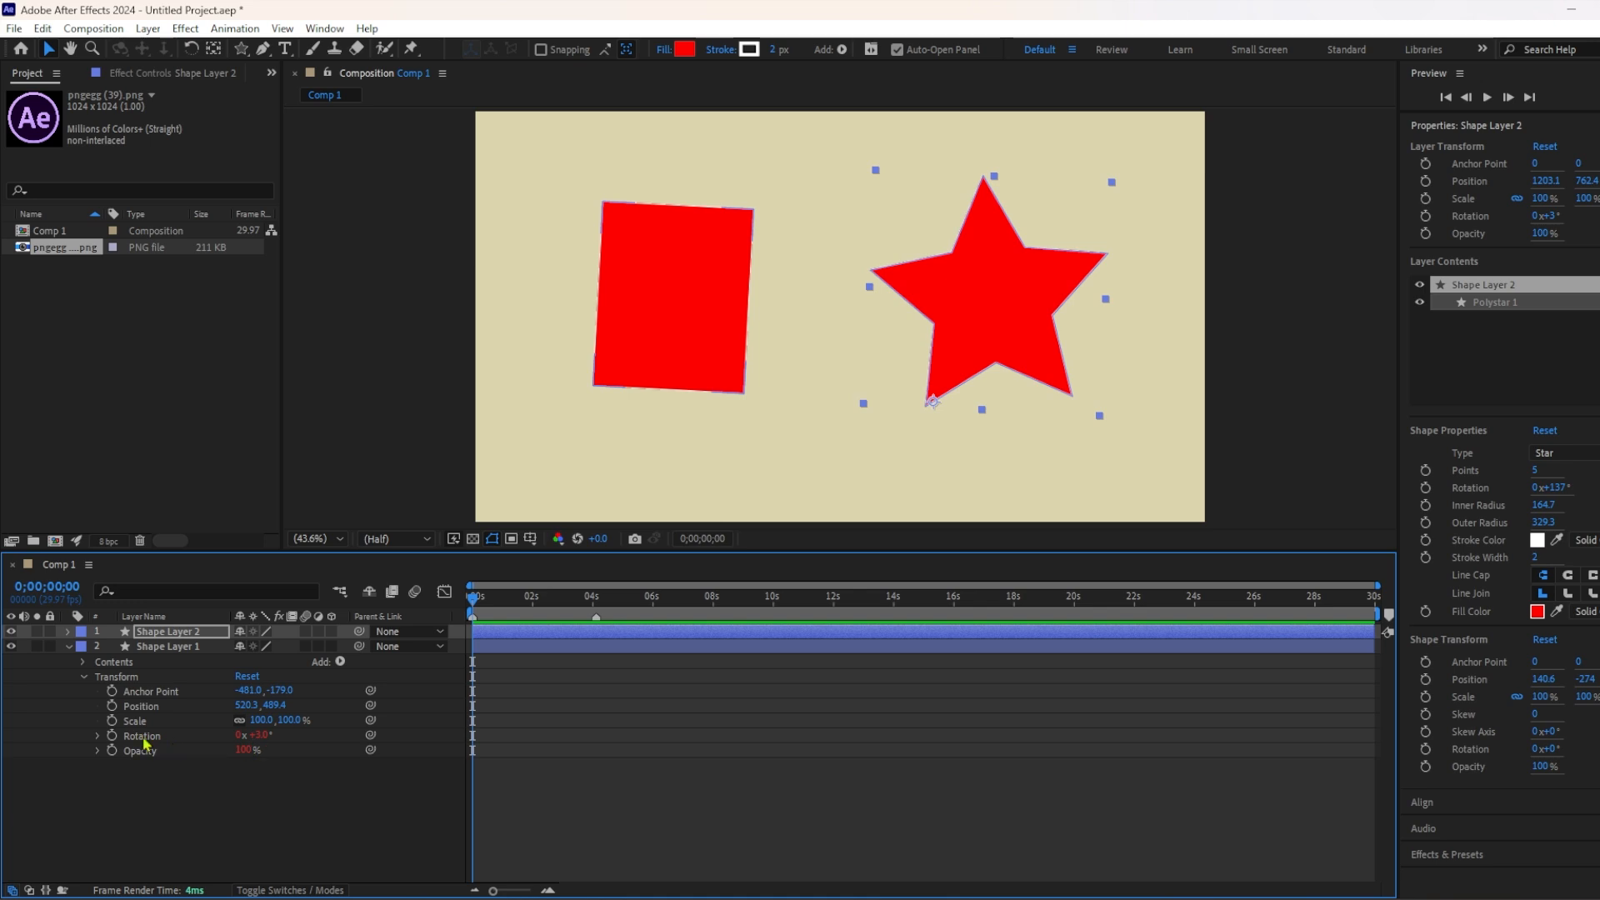
Reveal Shape Layer 1's rotation and opacity expressions and switch the rotation expression off and on.
left_click(98, 737)
left_click(98, 766)
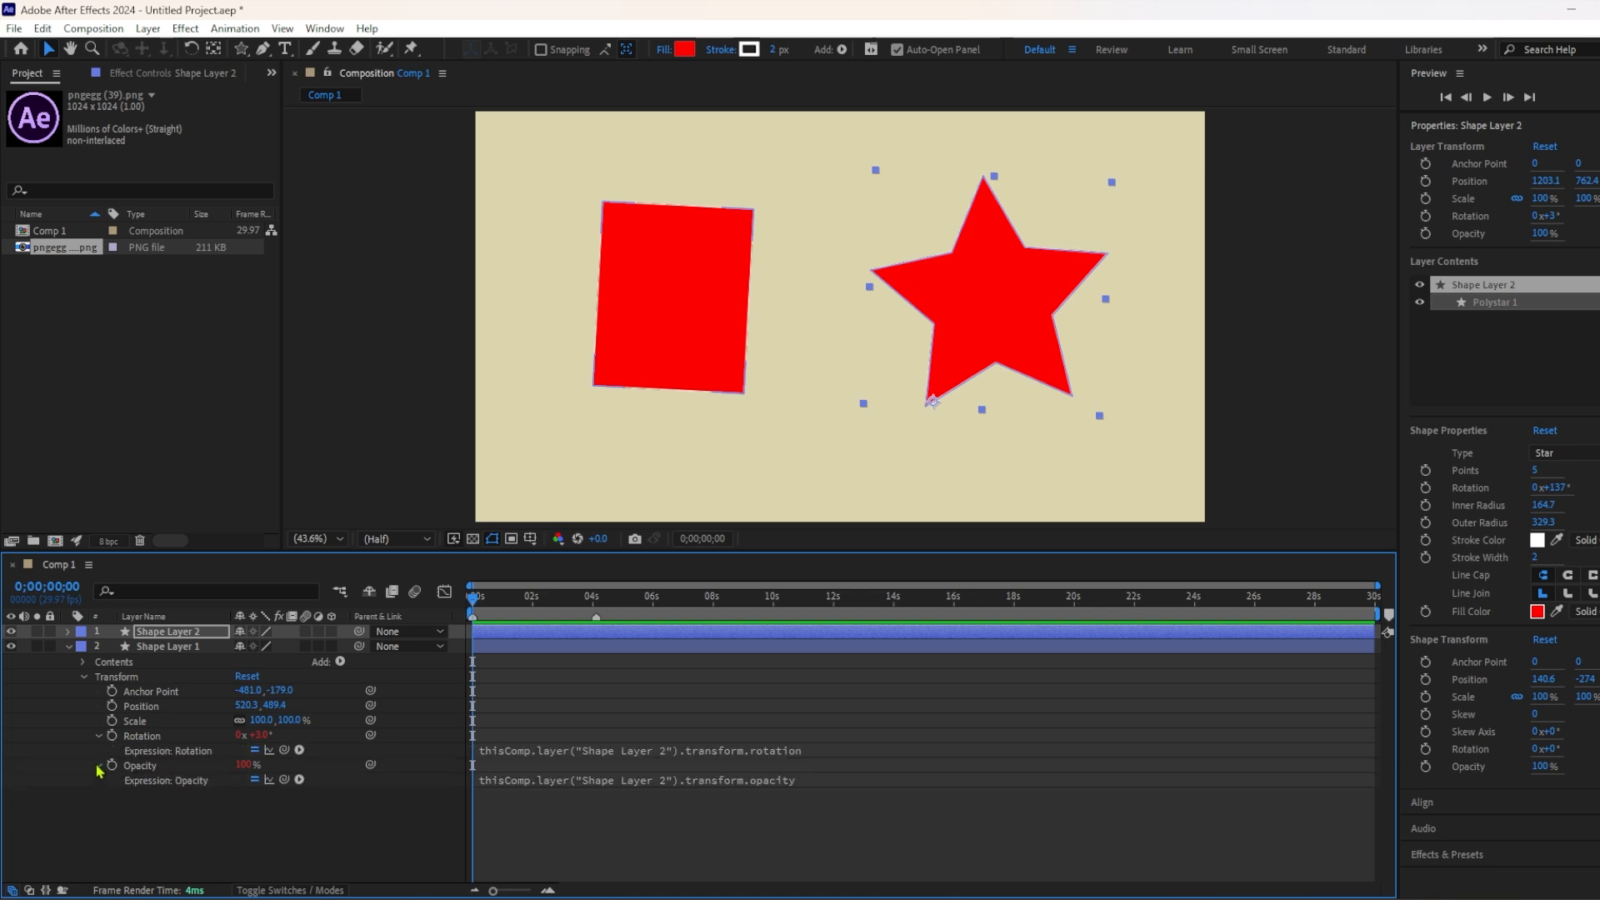
left_click(254, 750)
left_click(255, 750)
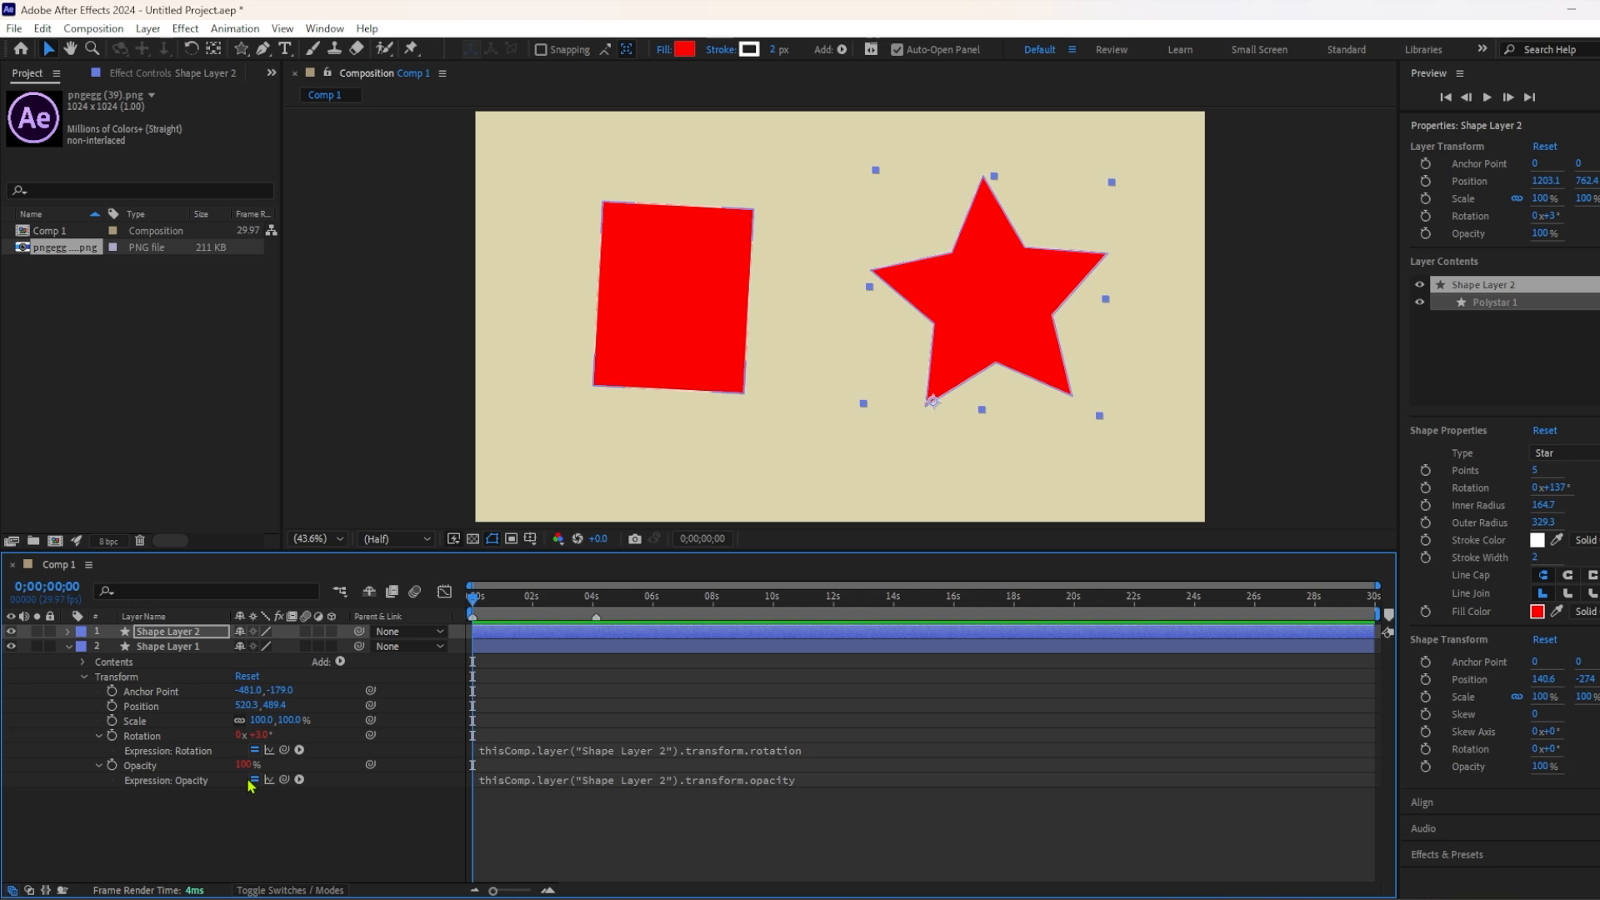
Remove the linking expressions from Shape Layer 1's opacity and rotation.
left_click(100, 737)
left_click(151, 753)
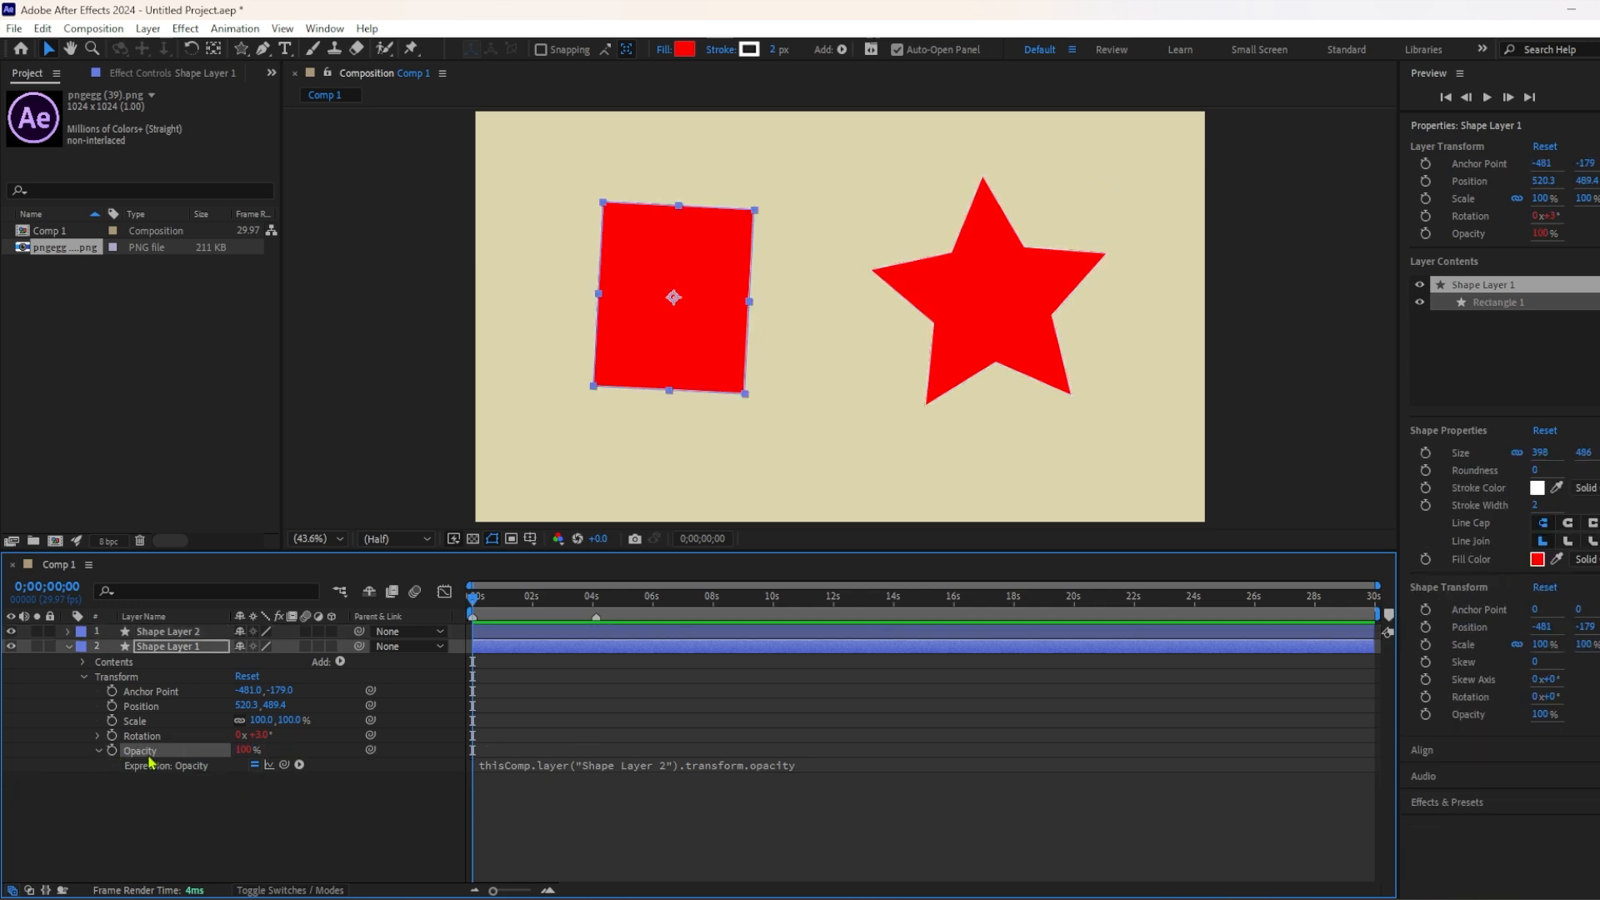
left_click(112, 750, "alt")
left_click(111, 735, "alt")
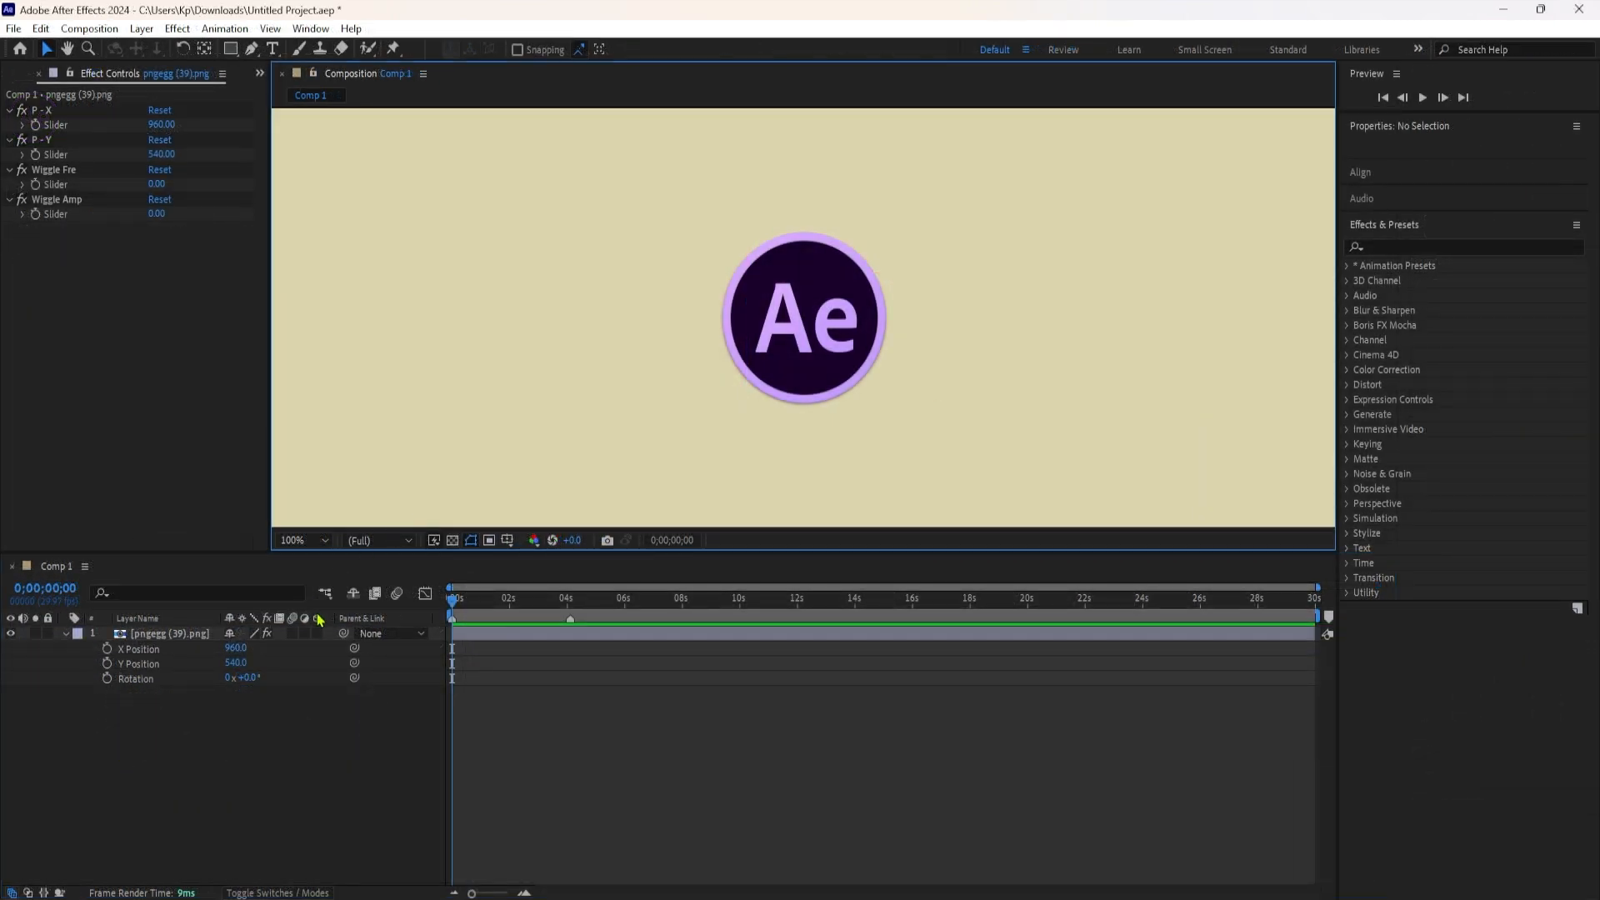
left_click_drag(456, 601, 473, 601)
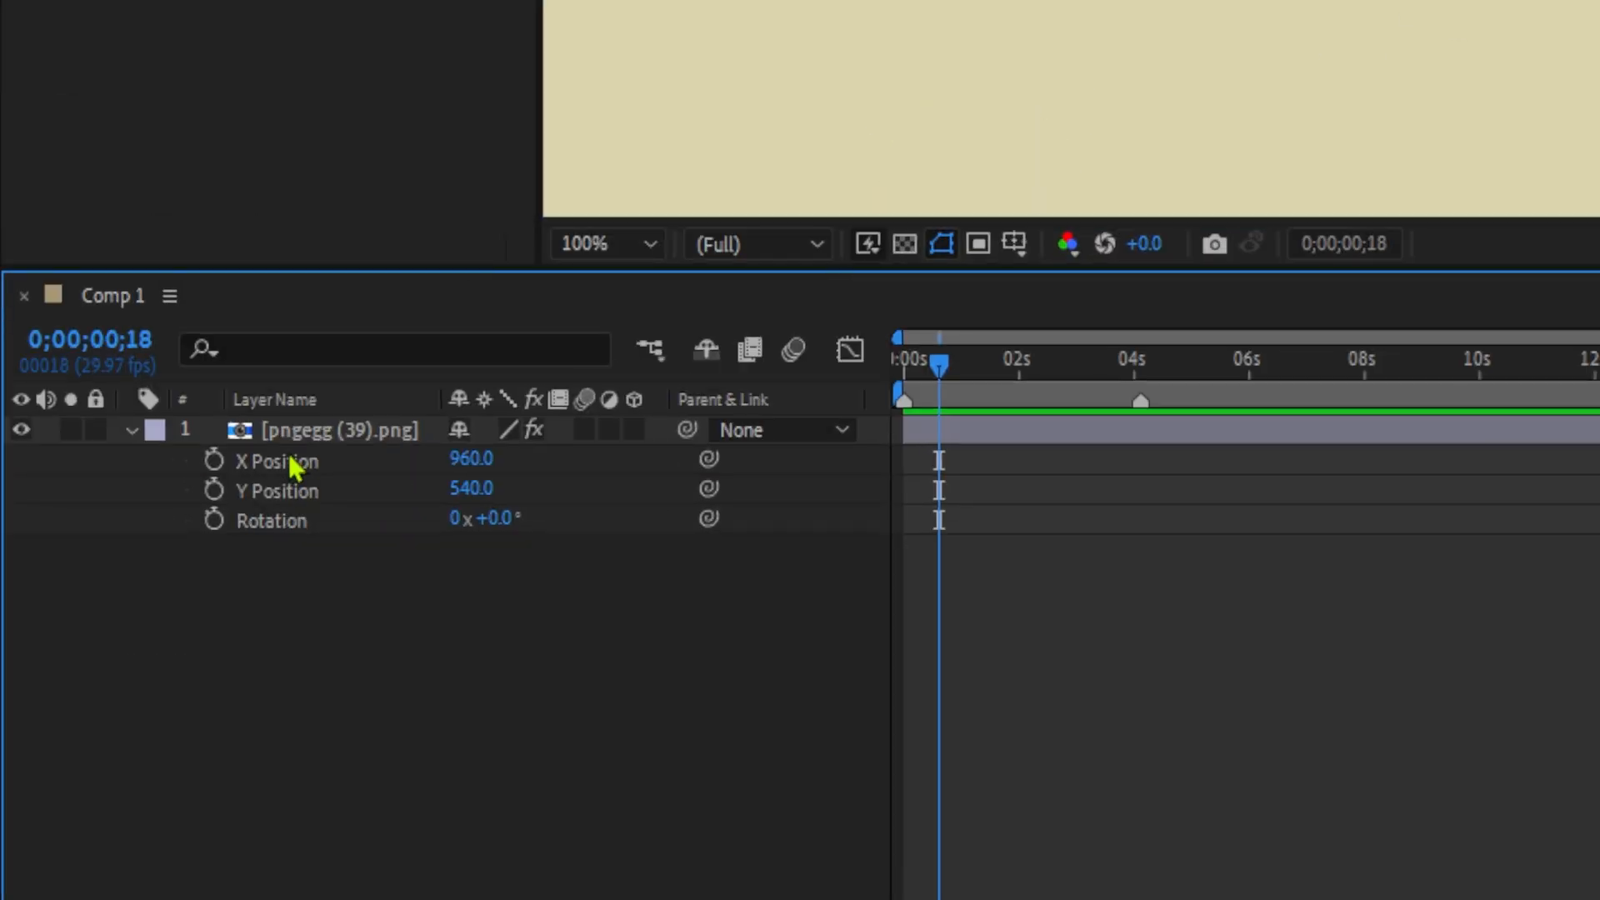
Add the expression wiggle(2,20) to the rotation of the pngegg (39).png layer.
left_click(292, 440)
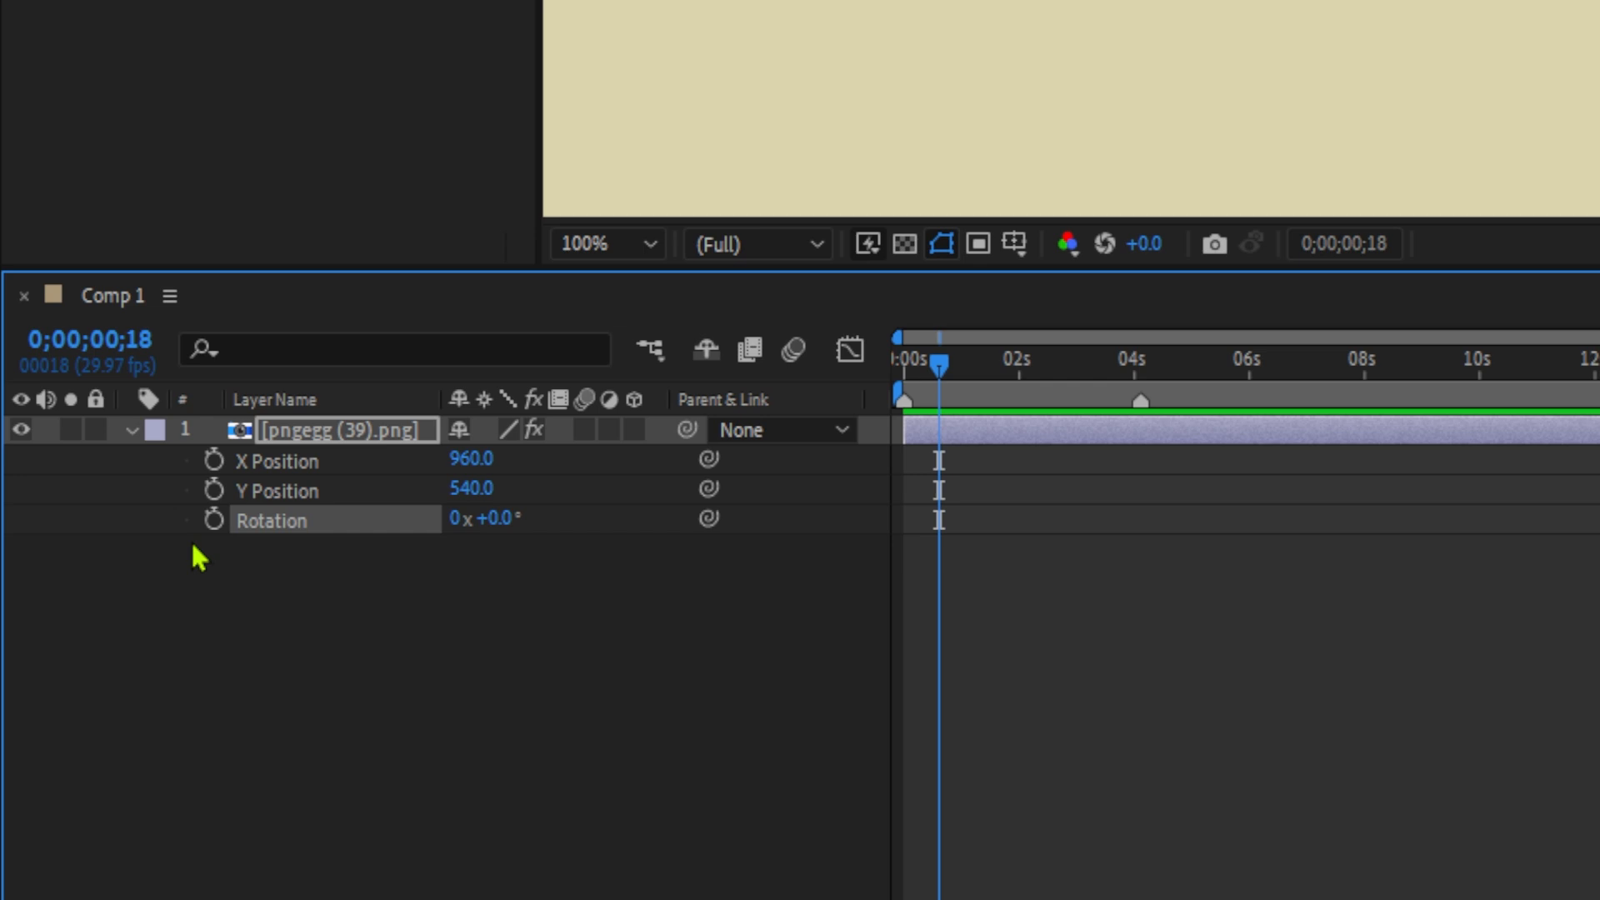
left_click(211, 522, "alt")
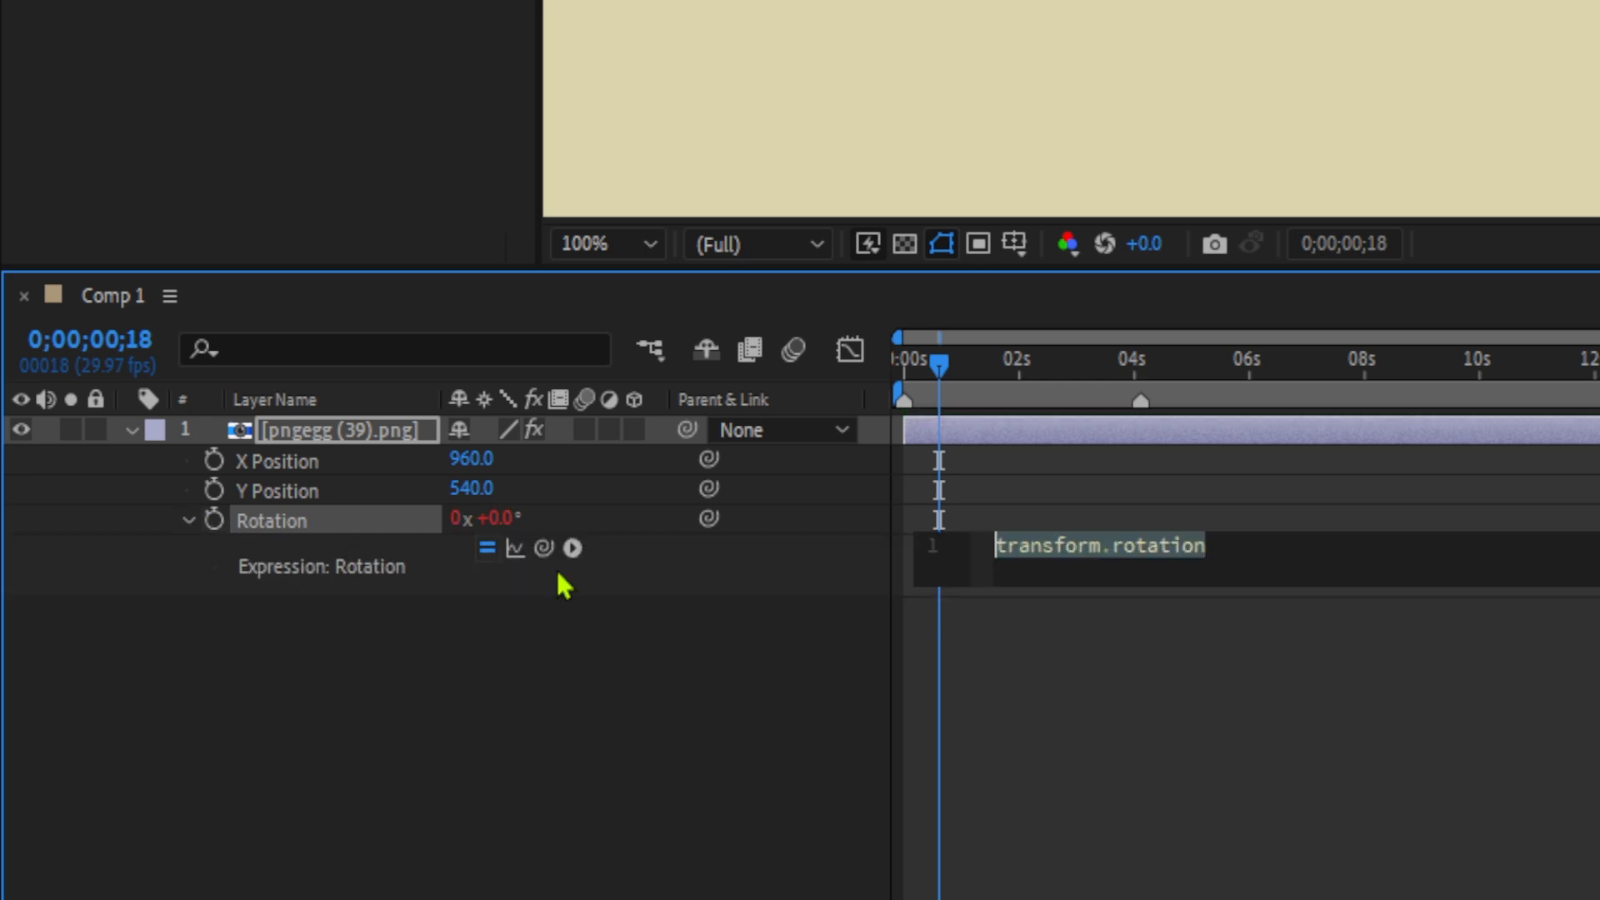
double_click(1086, 558)
key("ctrl+a")
type("wi")
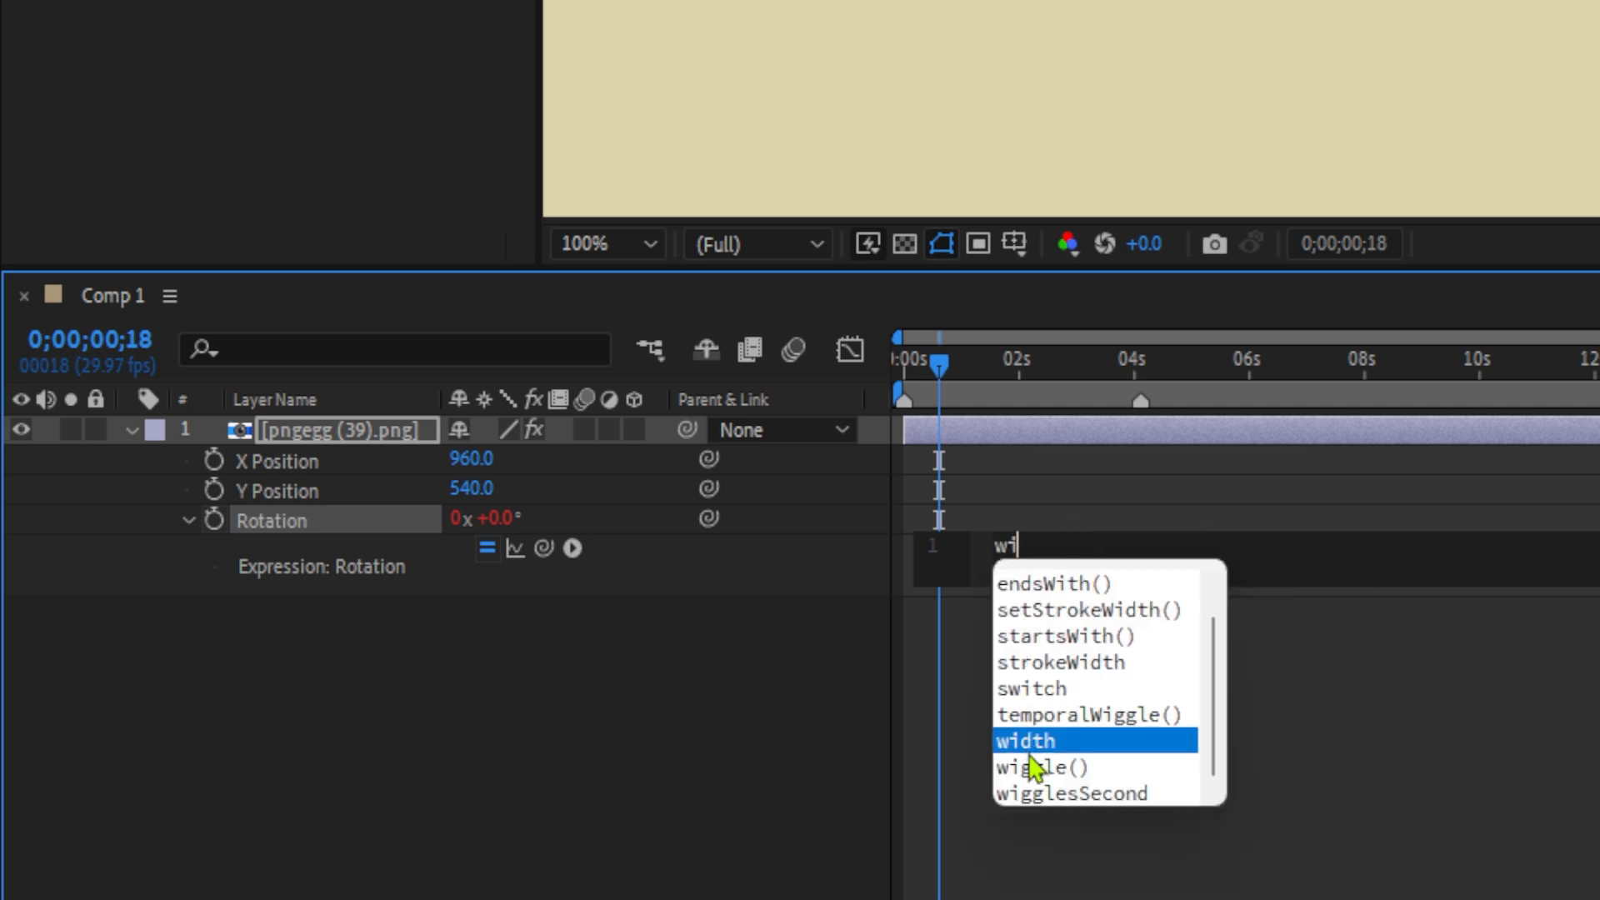
double_click(1032, 765)
type("2,20")
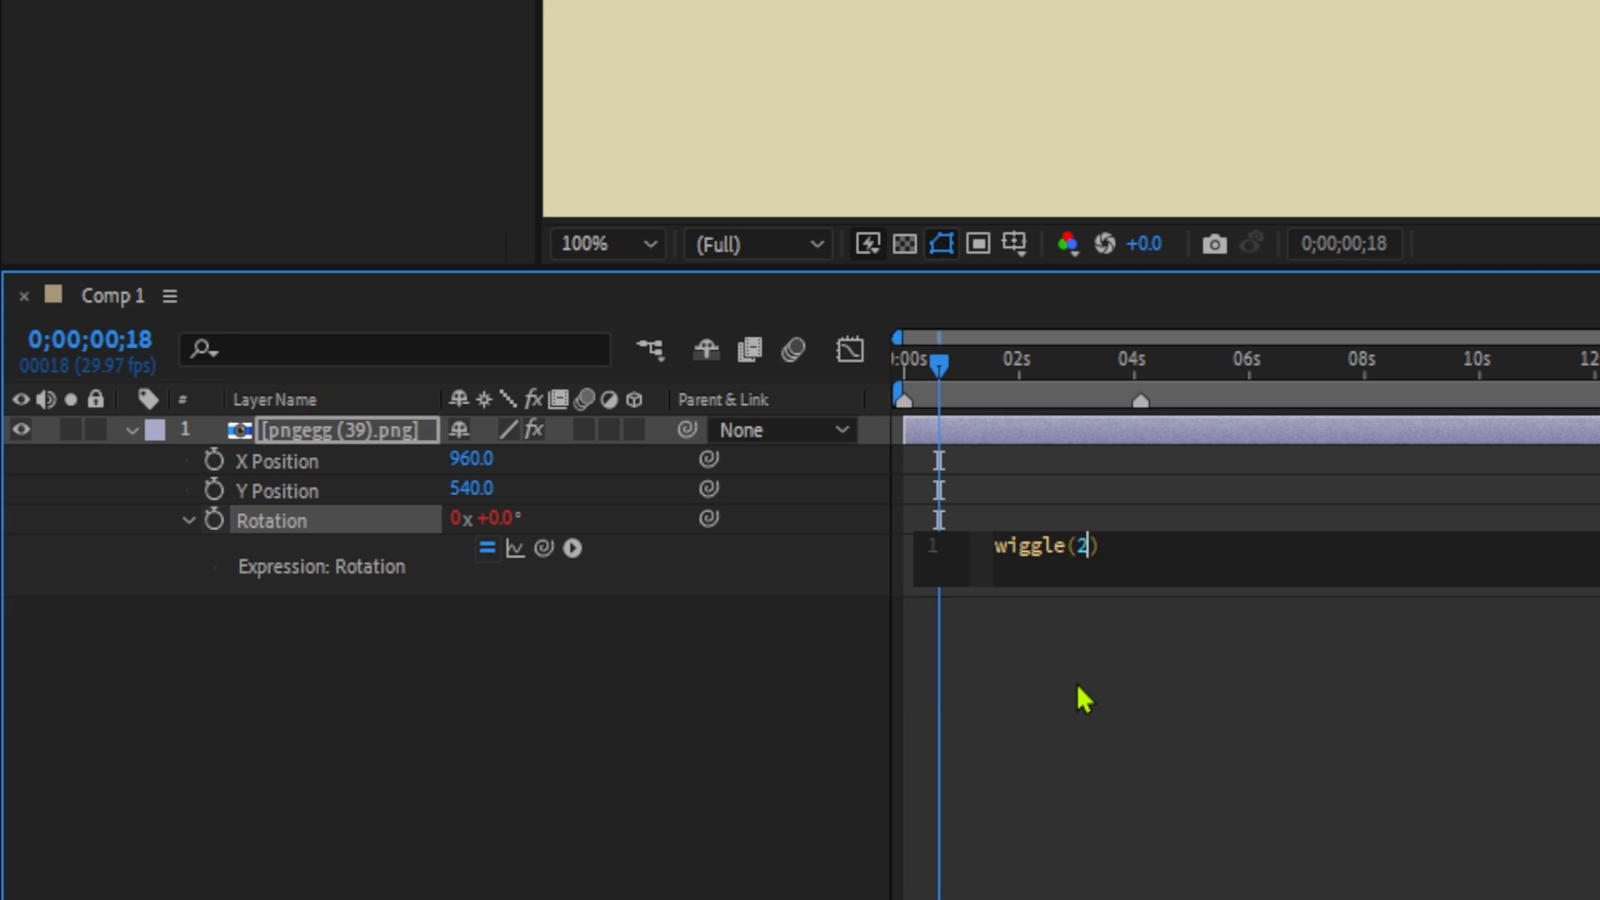
left_click(925, 657)
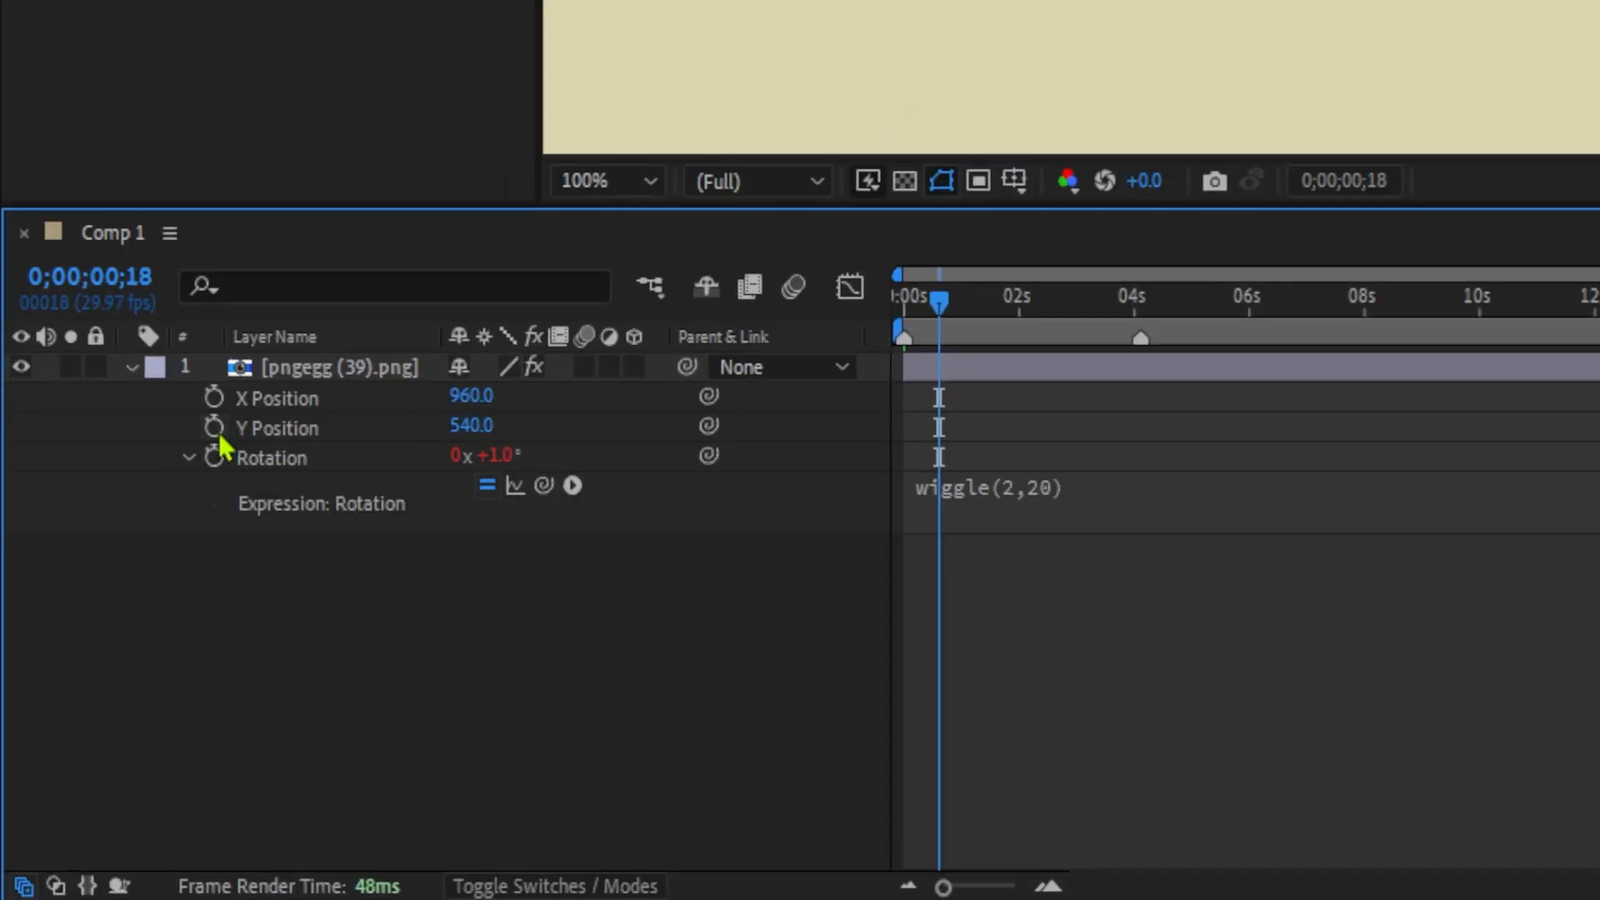
Link the logo layer's X Position and Y Position through expressions to the P - X and P - Y sliders.
left_click(215, 400, "alt")
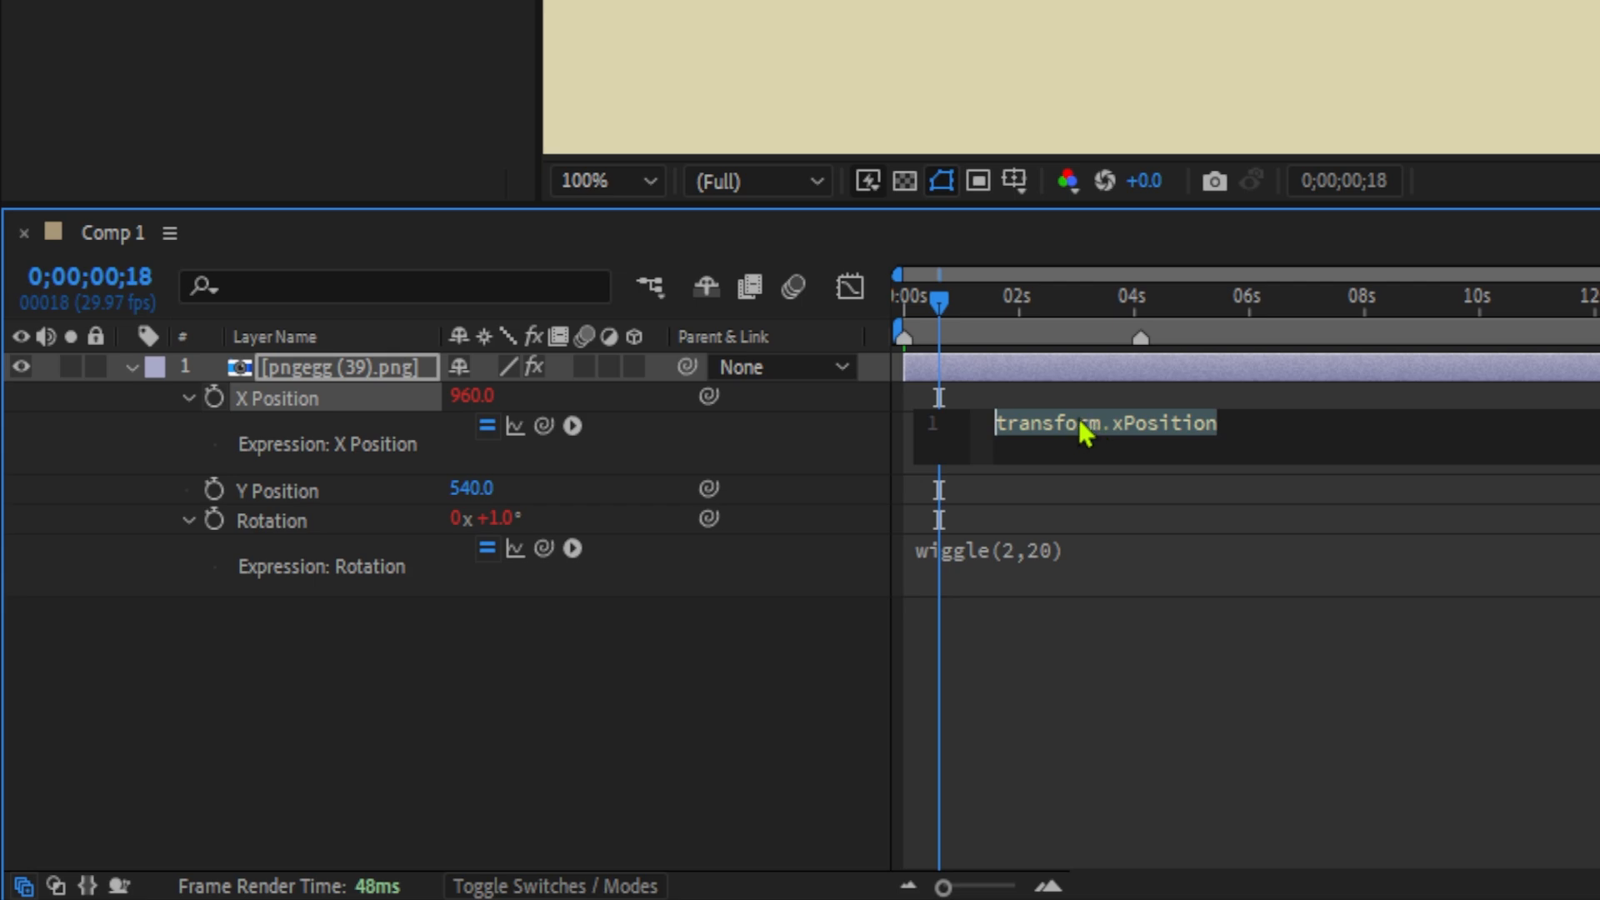
left_click_drag(545, 427, 283, 0)
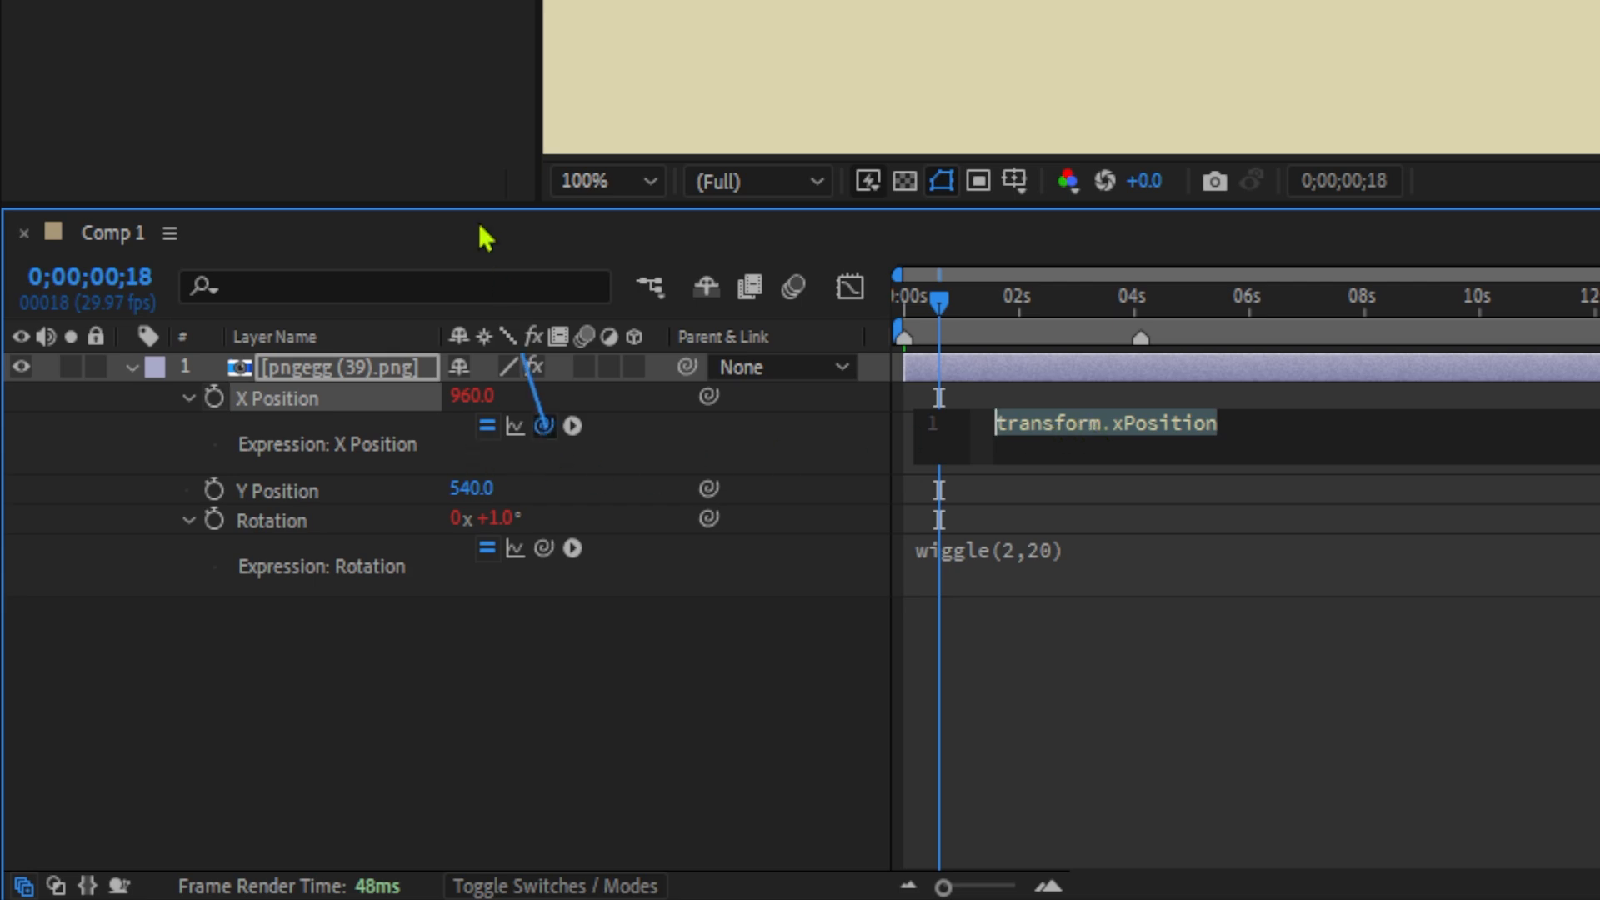
left_click_drag(280, 374, 121, 75)
left_click_drag(124, 259, 122, 251)
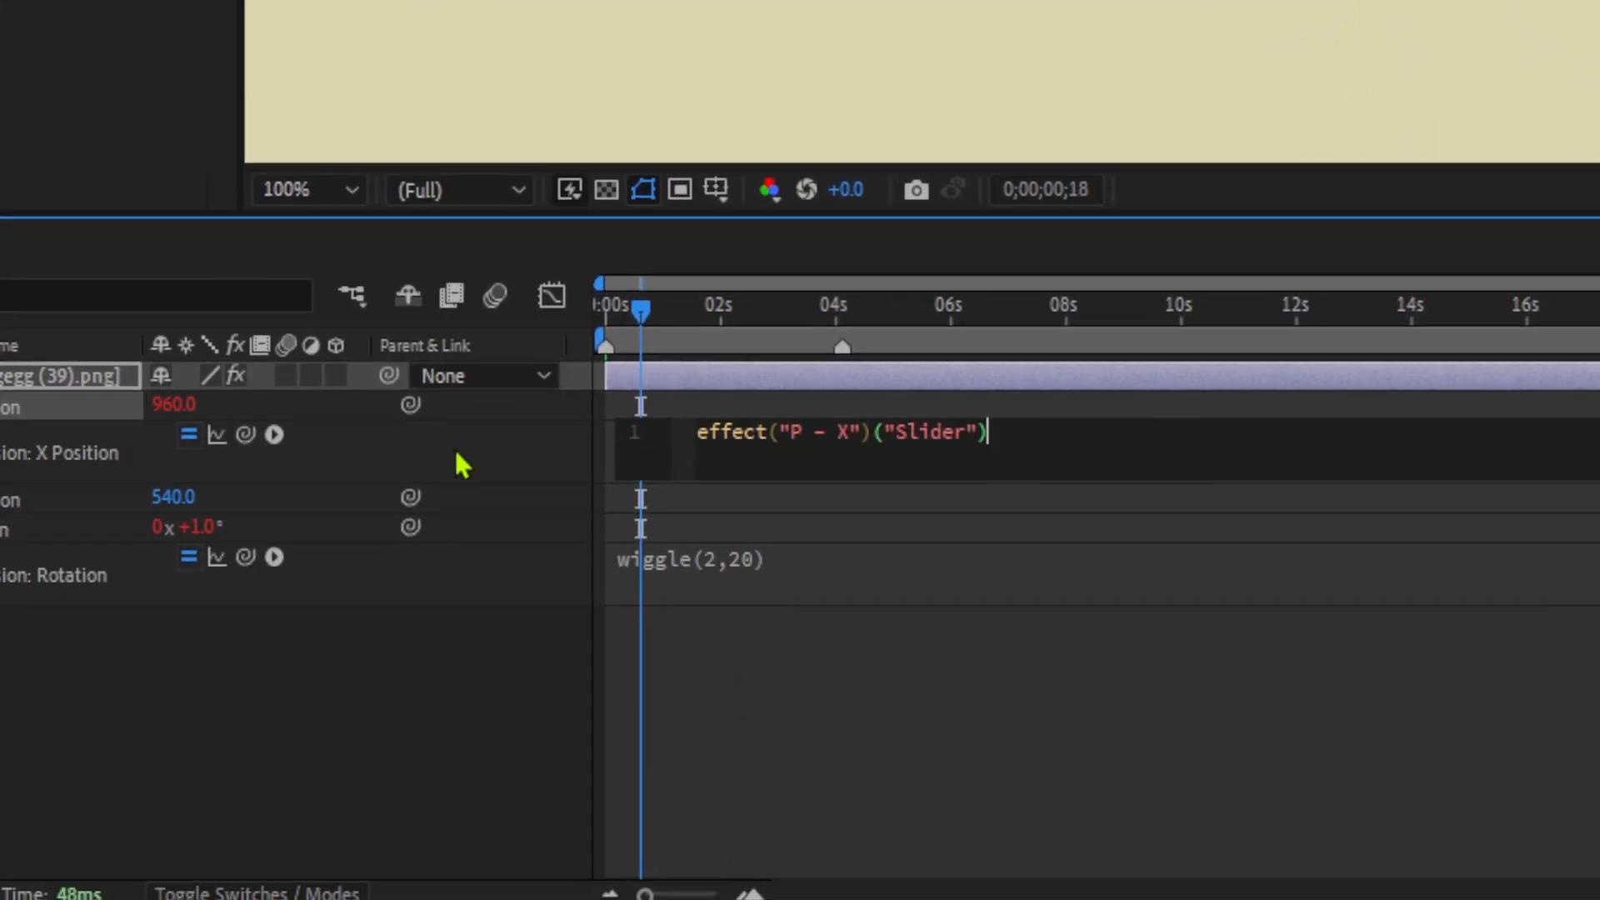
left_click(0, 498, "alt")
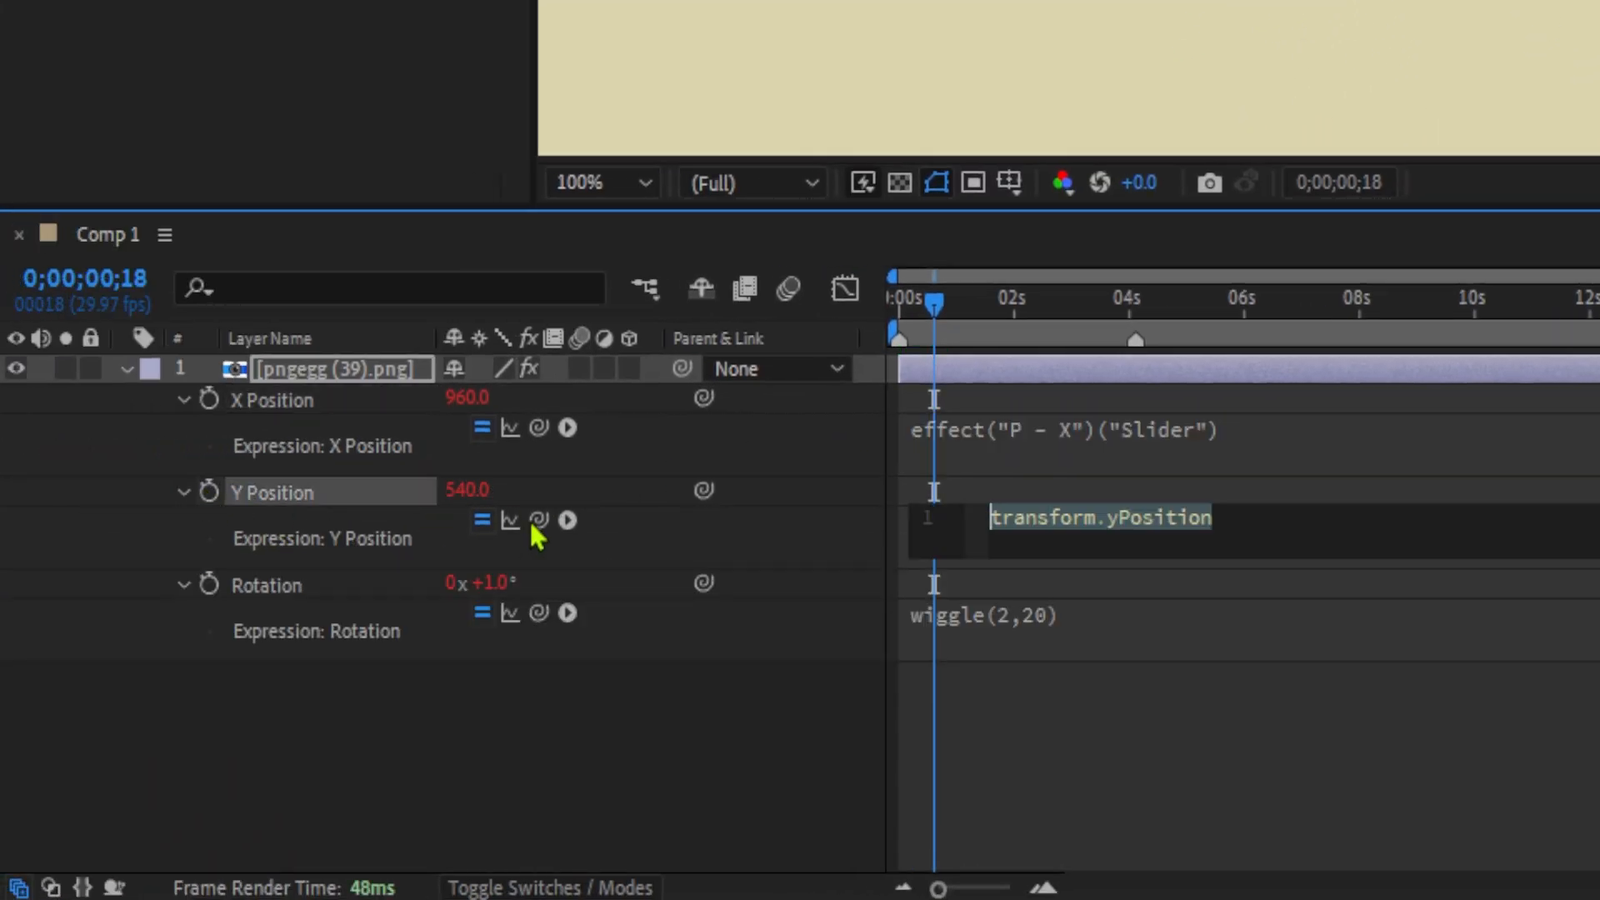
left_click_drag(539, 520, 121, 0)
left_click_drag(127, 313, 126, 315)
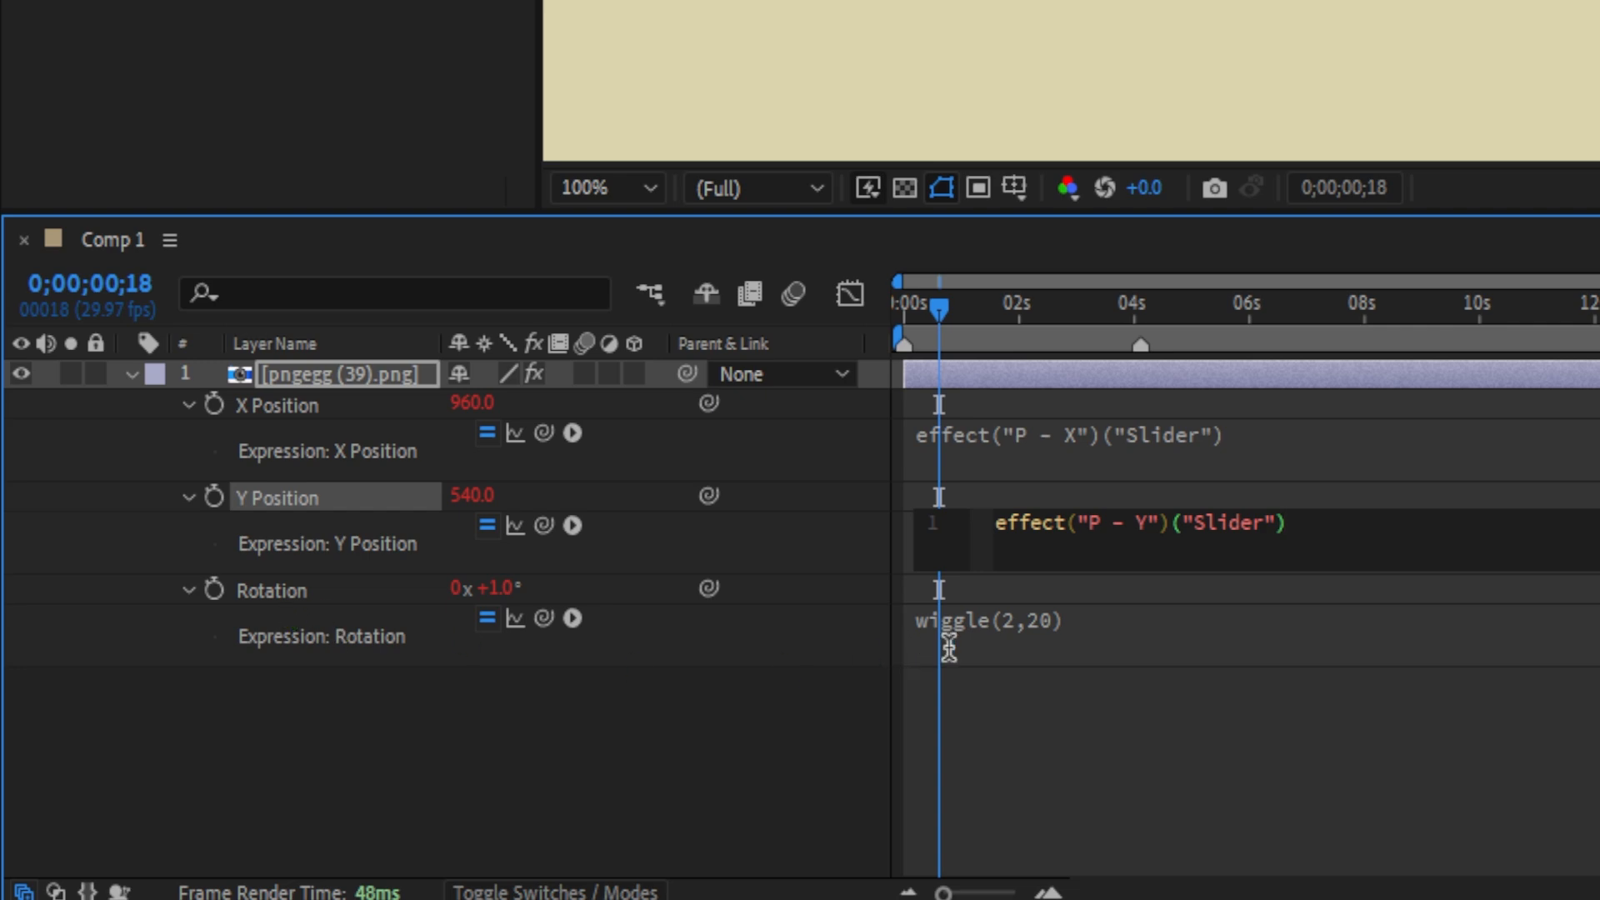
Replace the wiggle values 2 and 20 in the rotation expression with links to the Wiggle Fre and Wiggle Amp sliders.
left_click(1015, 637)
double_click(1082, 617)
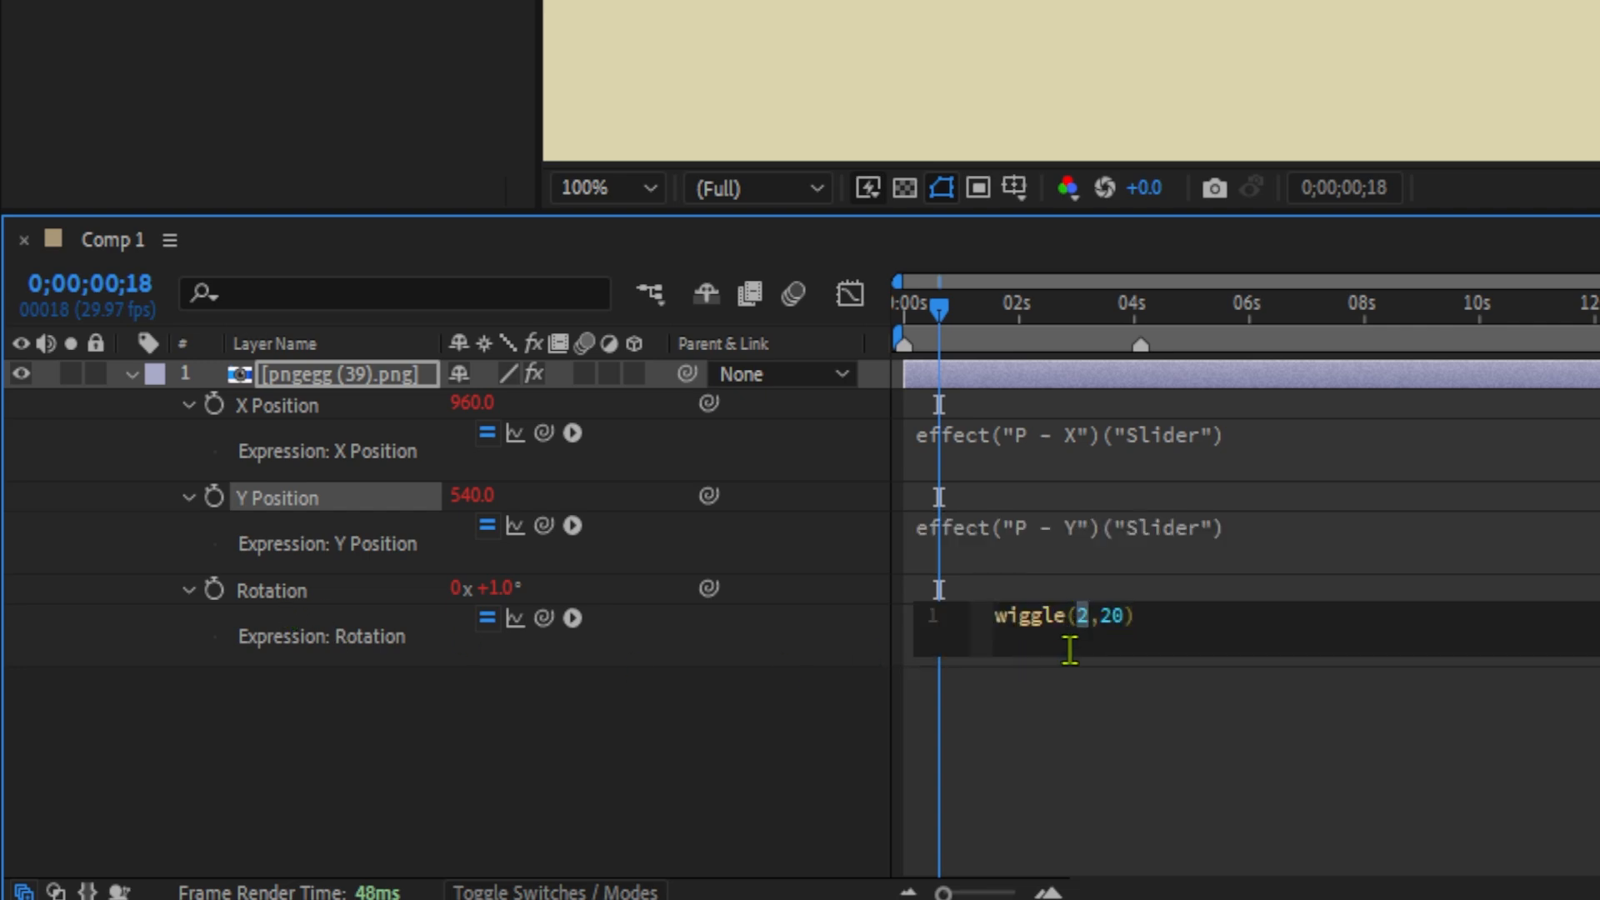
left_click_drag(544, 617, 82, 367)
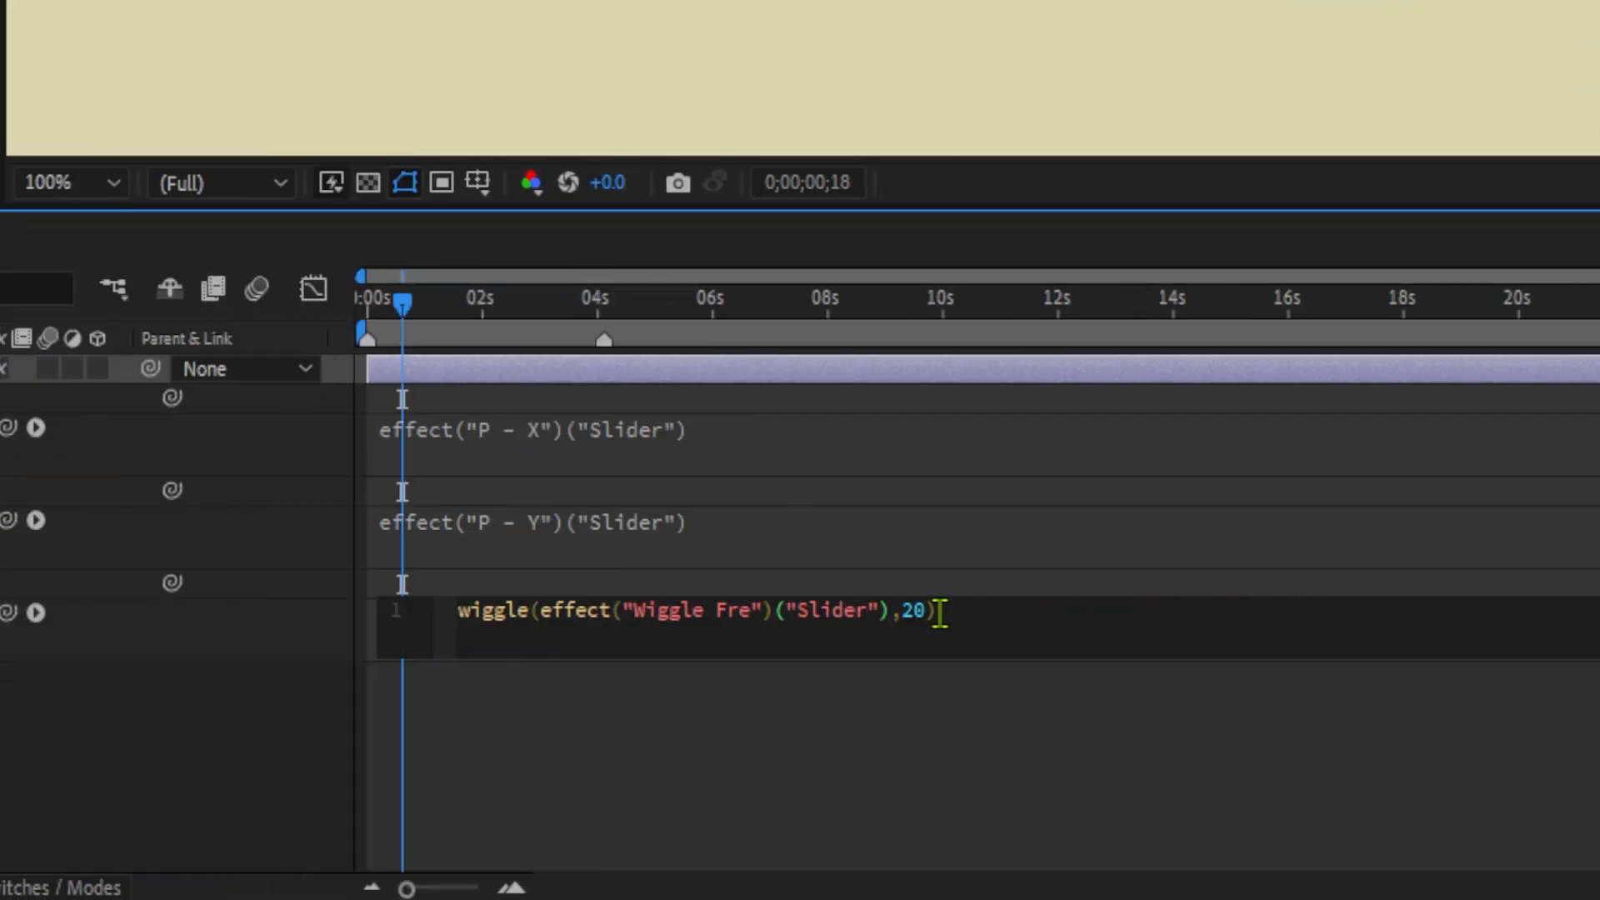
double_click(912, 611)
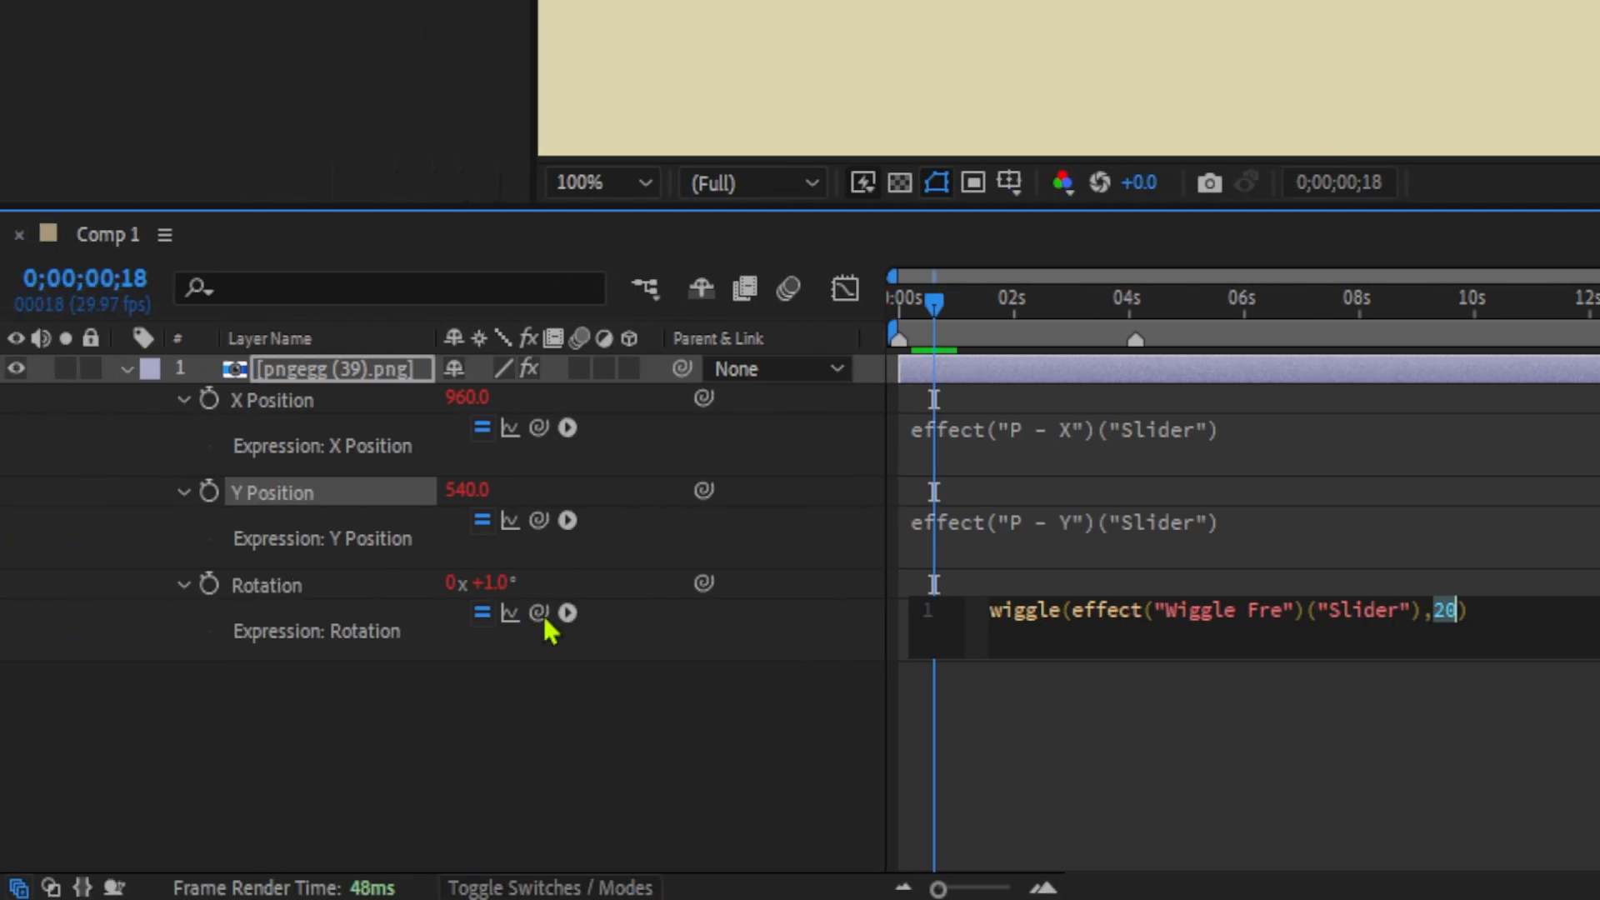
left_click_drag(545, 618, 222, 433)
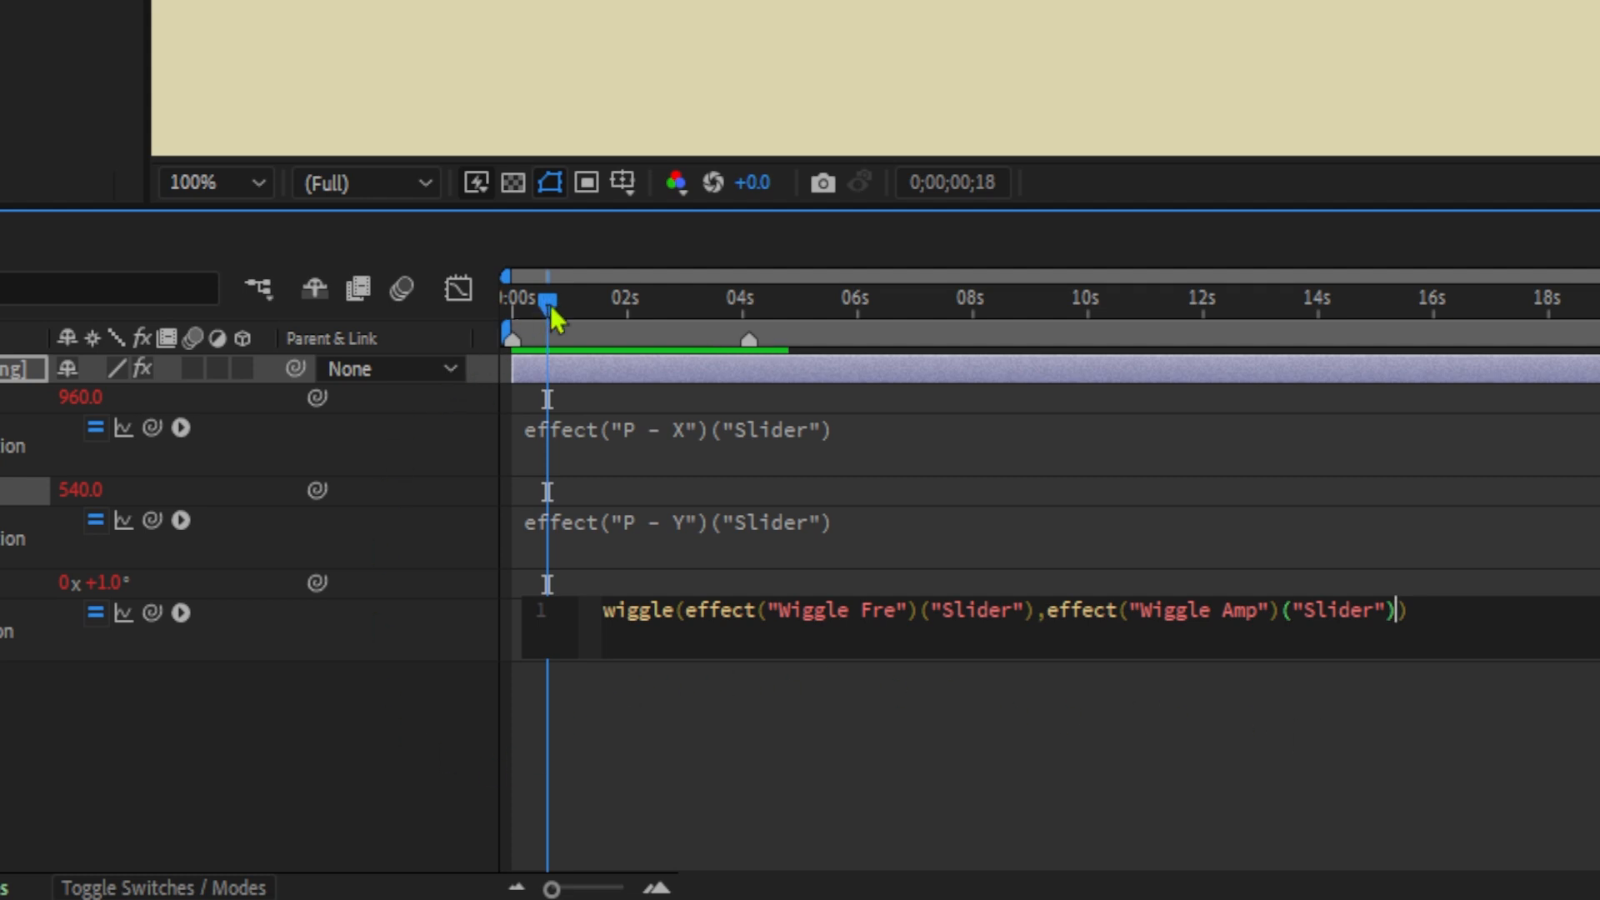
Preview the animation from the start, try out the Wiggle Fre and Wiggle Amp sliders, and return both to 0.
left_click_drag(549, 304, 505, 322)
key("space")
key("space")
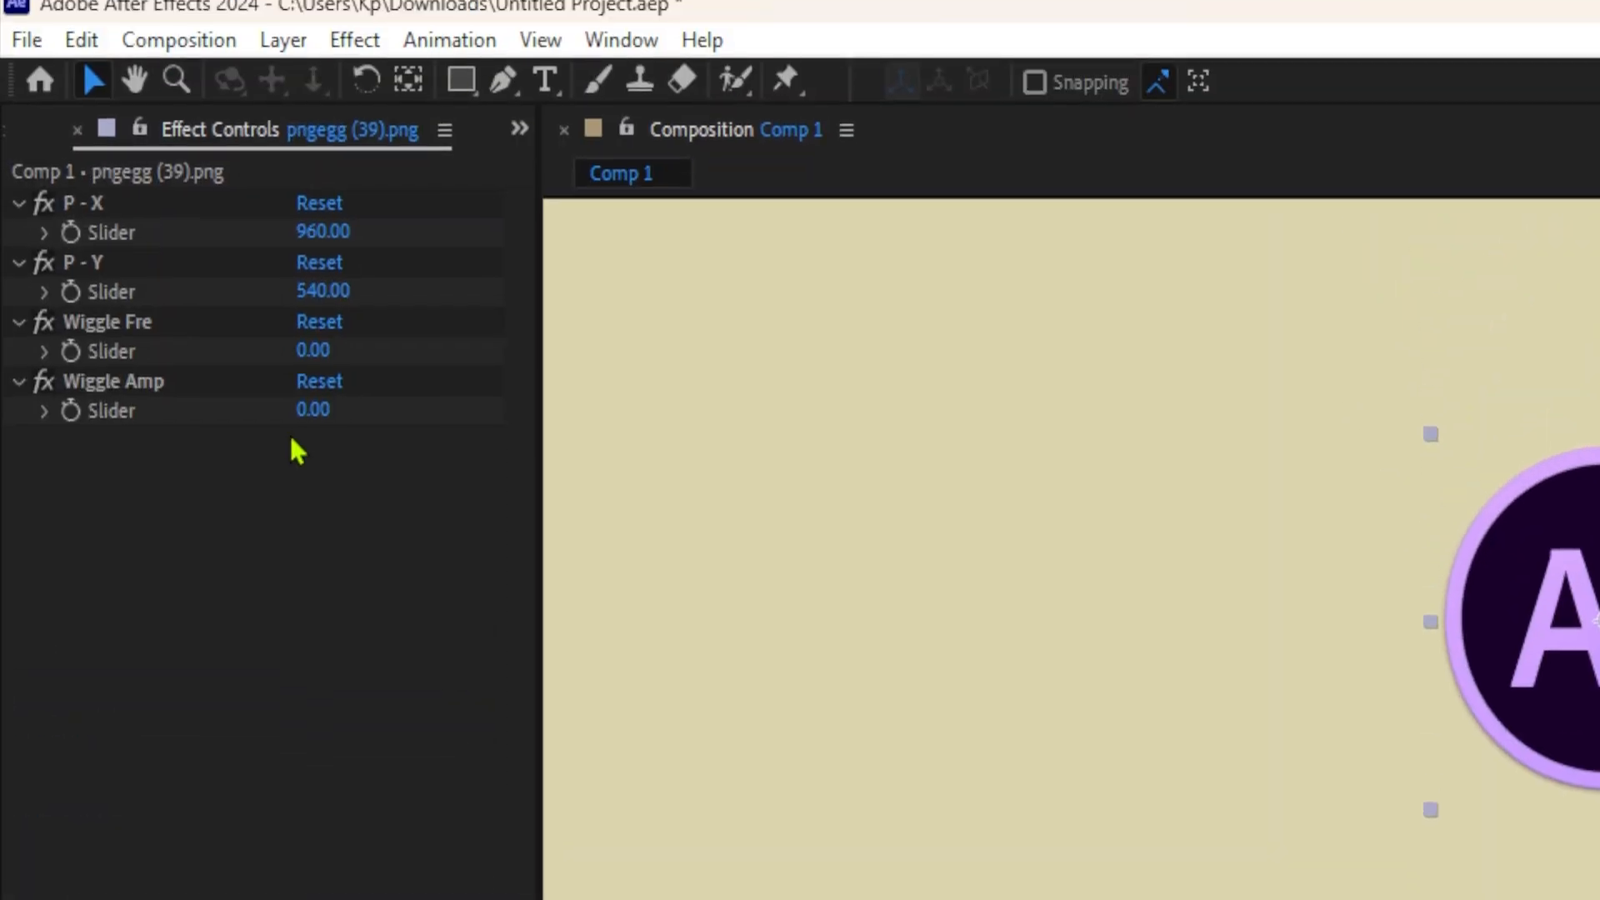
mouse_move(311, 410)
left_mouse_down()
mouse_move(357, 409)
mouse_move(311, 409)
left_mouse_up()
mouse_move(314, 350)
left_mouse_down()
mouse_move(350, 350)
mouse_move(289, 357)
mouse_move(342, 339)
left_mouse_up()
left_click(320, 334)
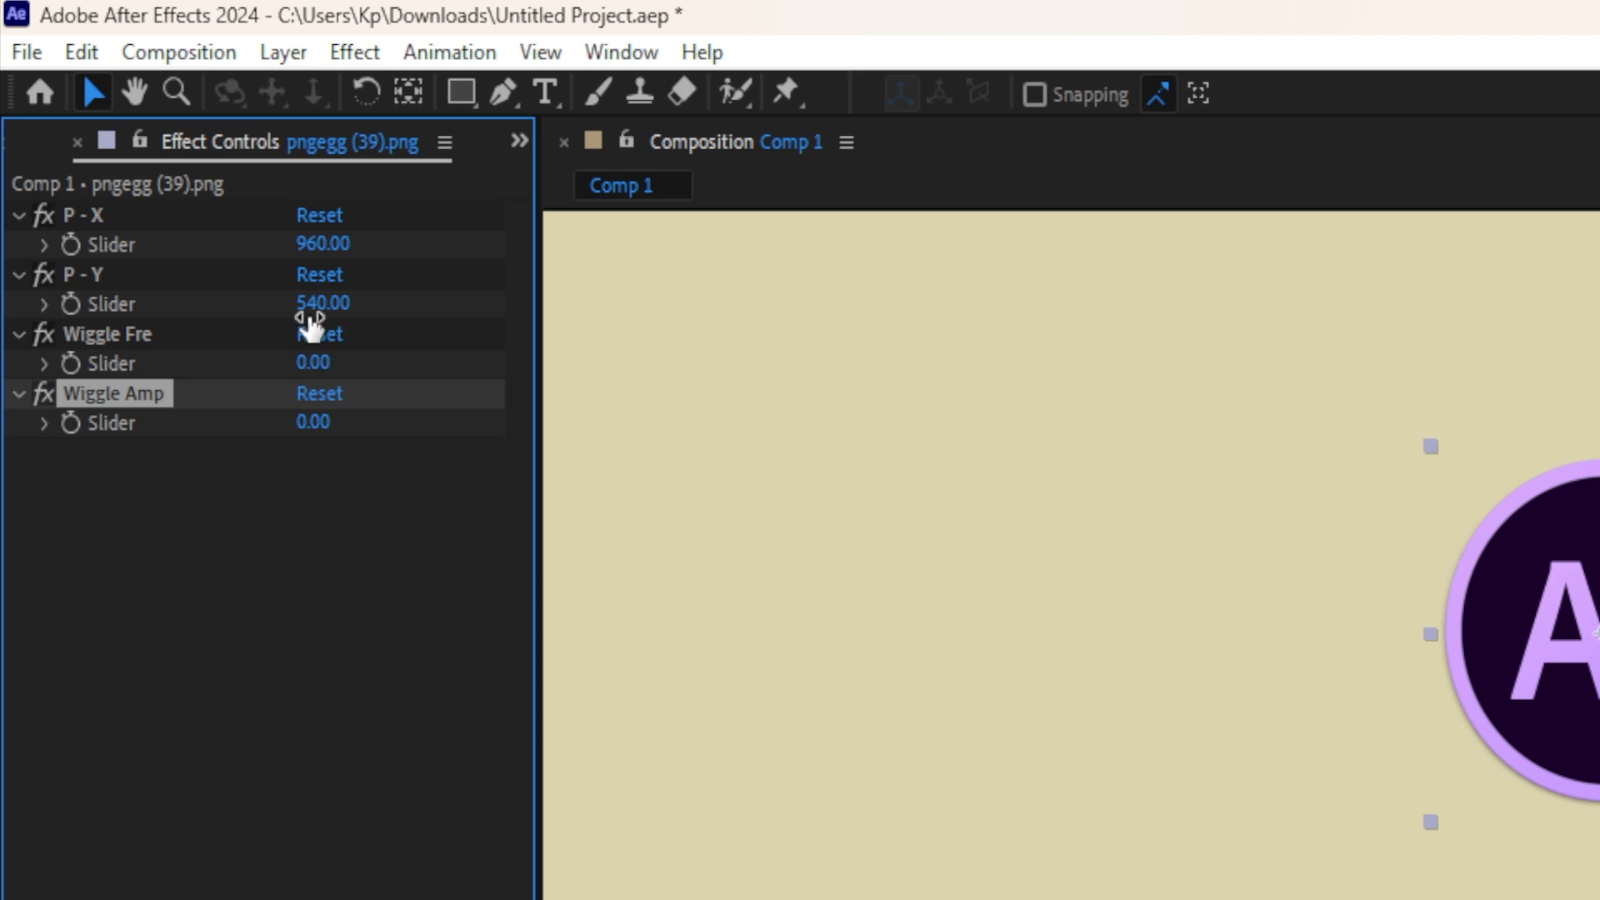
Shift the logo horizontally by setting the P - X slider to 888.
left_click_drag(323, 244, 205, 271)
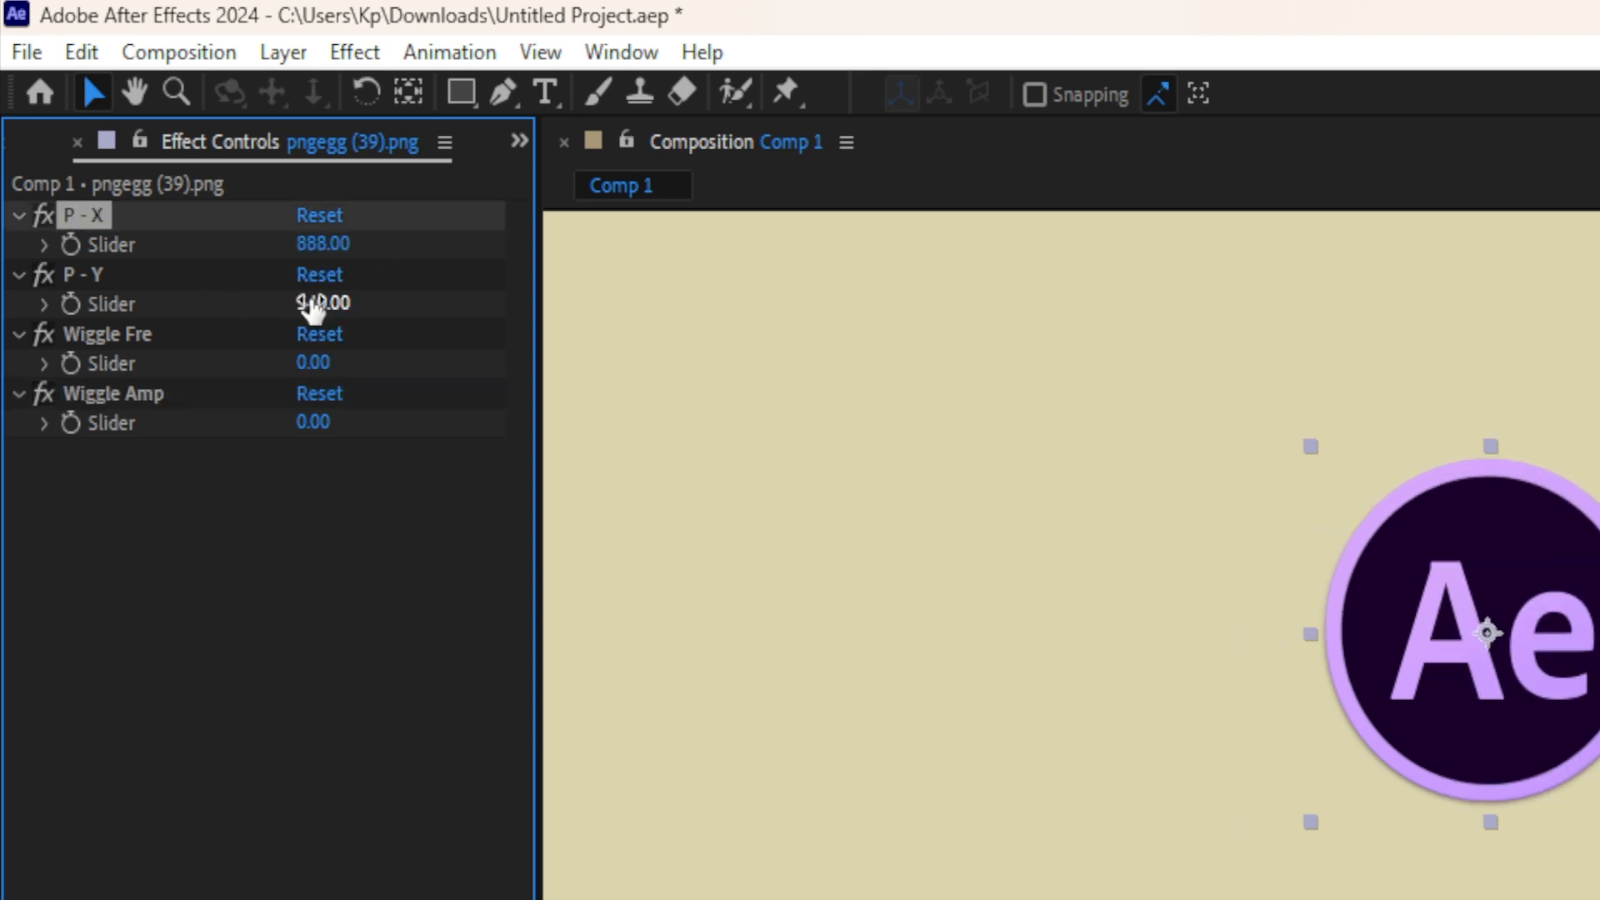